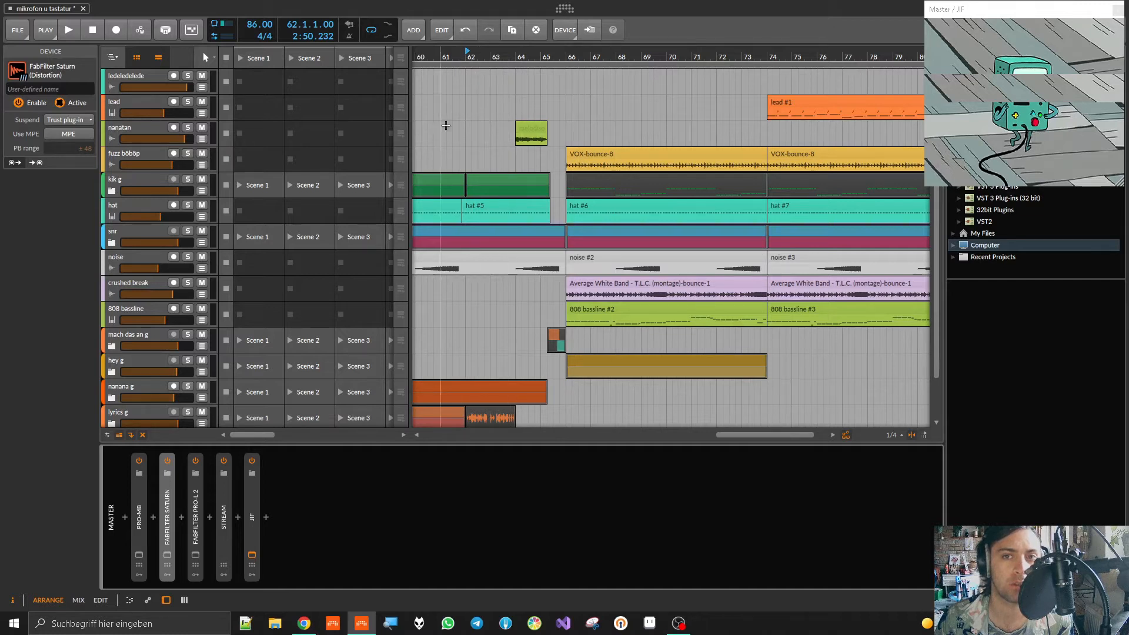
- Play the arrangement from bar 62 through the transition at bar 66, stopping in bar 67
{"action": "key", "text": "space"}
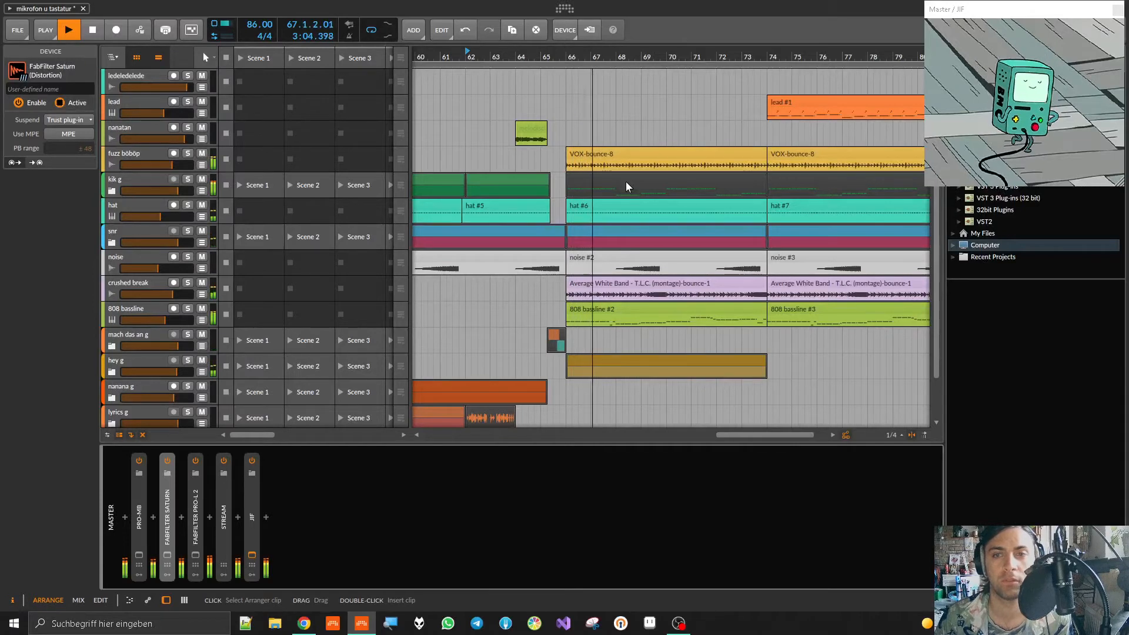
{"action": "key", "text": "space"}
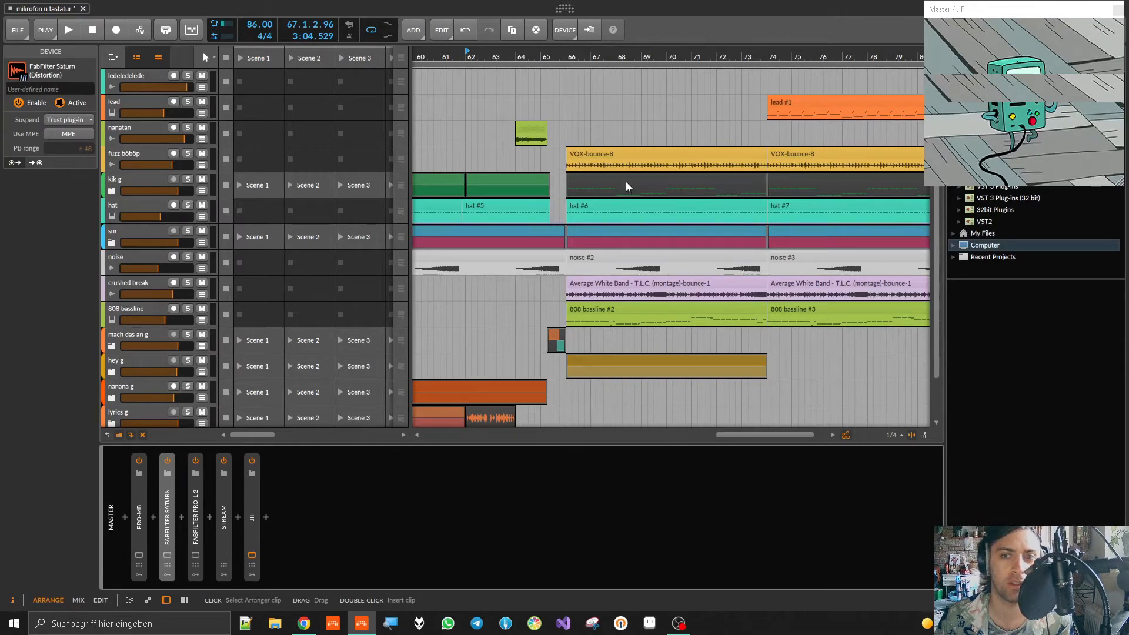
{"action": "left_click", "coordinate": [580, 179]}
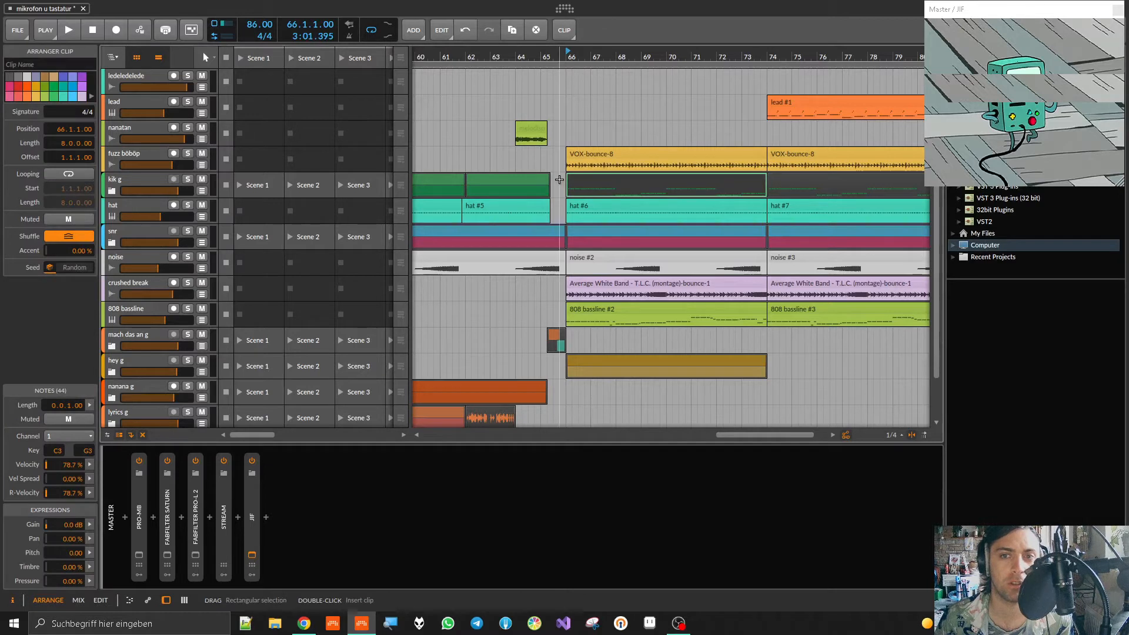
{"action": "left_click", "coordinate": [559, 180]}
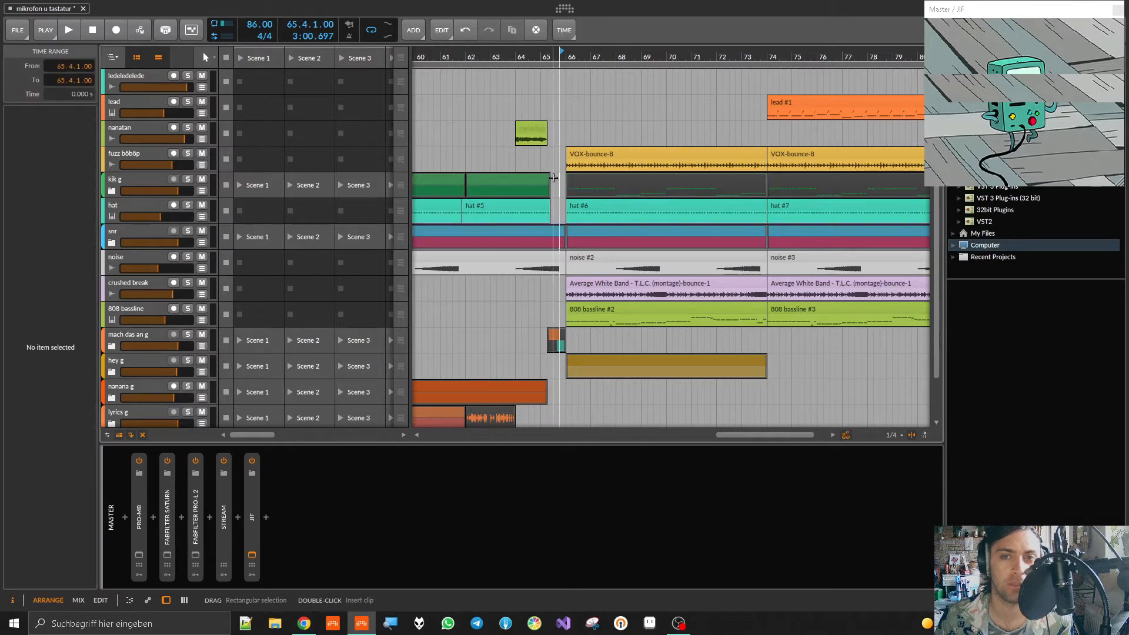
{"action": "left_click_drag", "start_coordinate": [555, 178], "coordinate": [672, 341]}
{"action": "left_click", "coordinate": [672, 341]}
{"action": "left_click", "coordinate": [559, 176]}
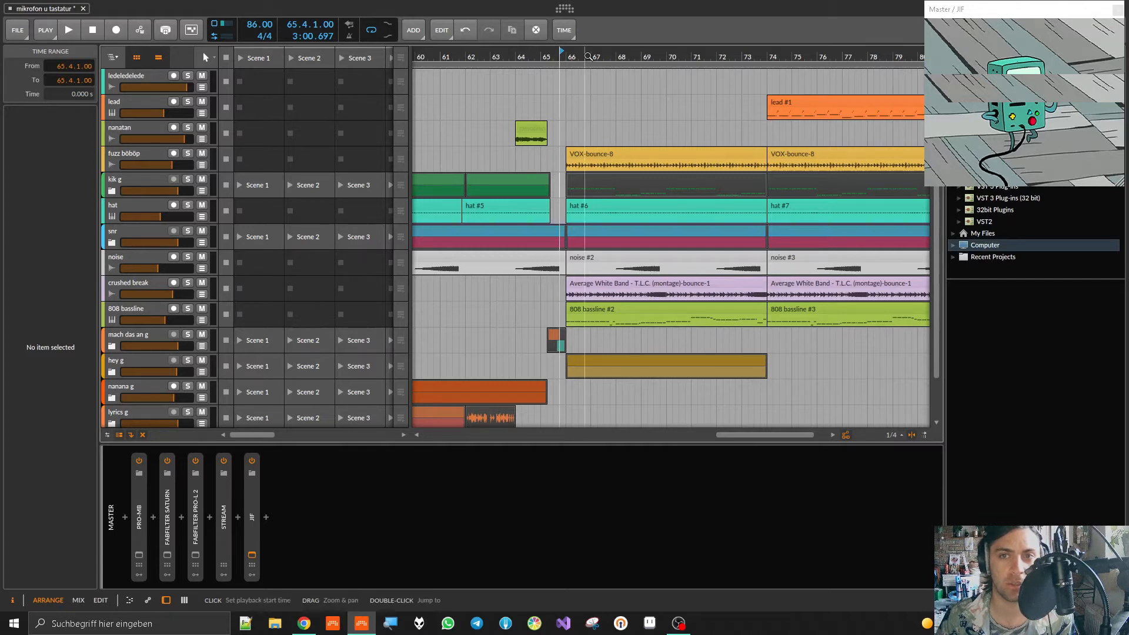
{"action": "left_click", "coordinate": [568, 52]}
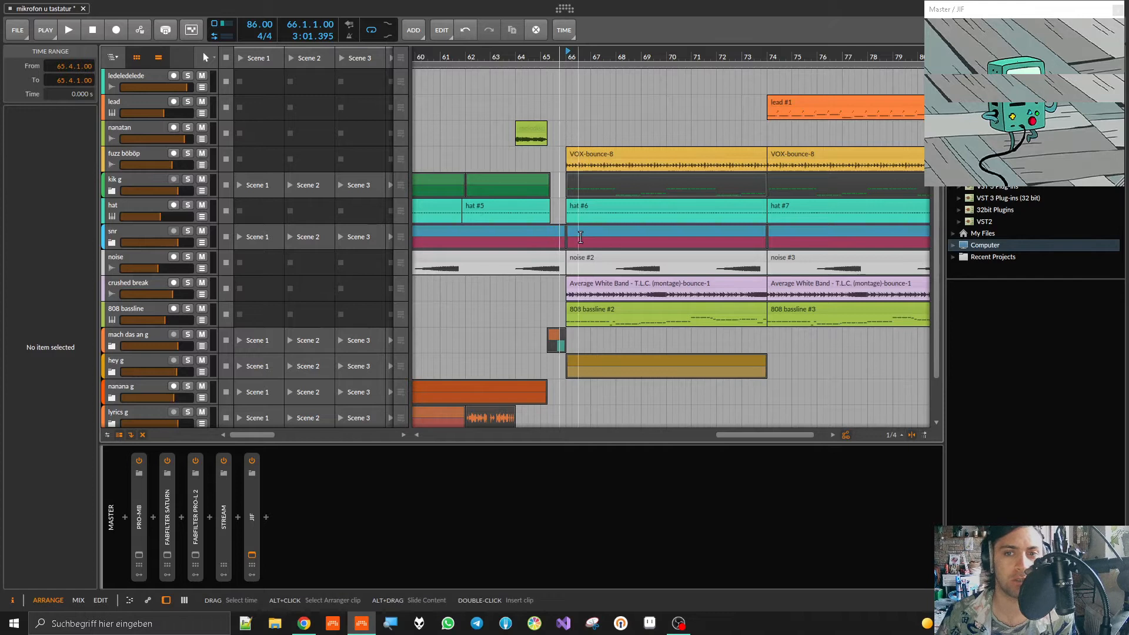
- Unfold and solo the nanana g group track and listen to it from bar 63
{"action": "left_click", "coordinate": [495, 56]}
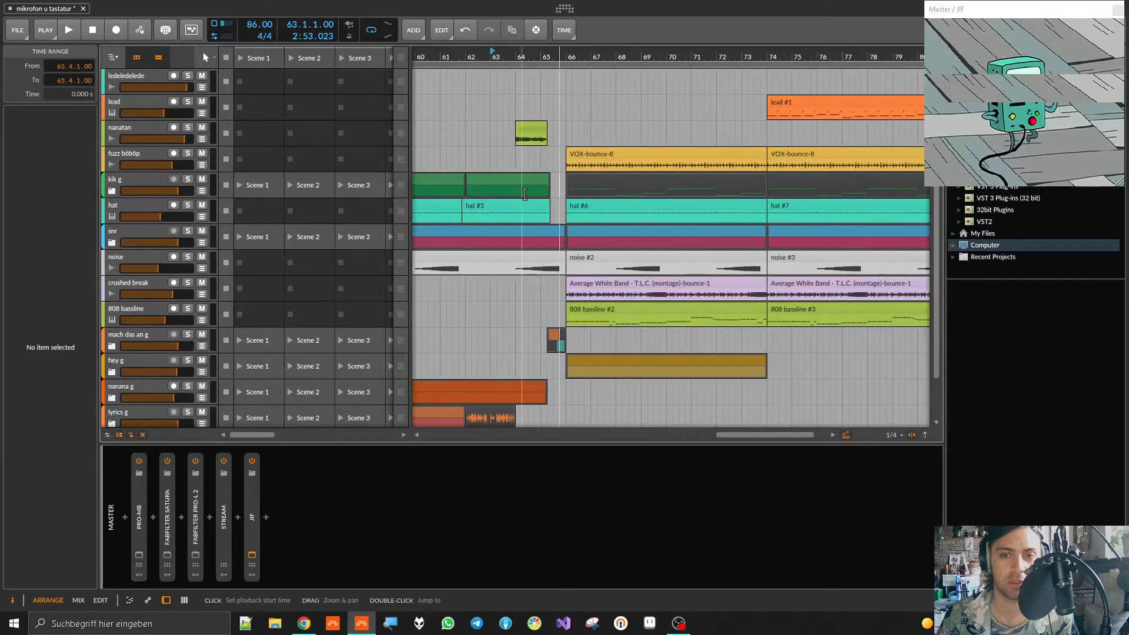
{"action": "scroll", "coordinate": [493, 259], "scroll_direction": "up", "scroll_amount": 5}
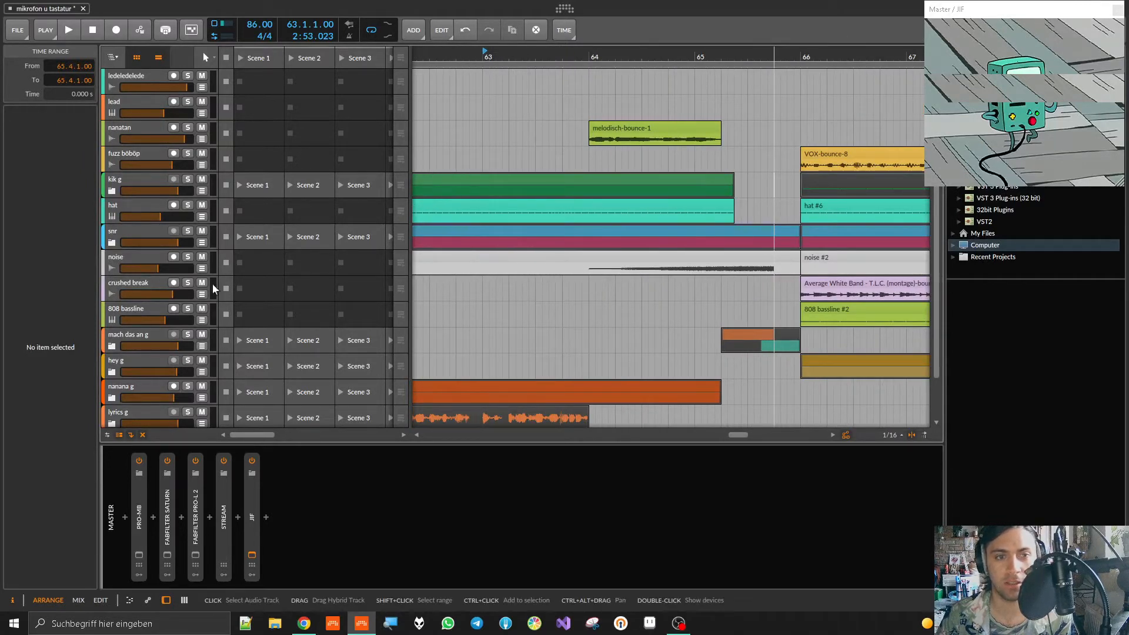
{"action": "scroll", "coordinate": [523, 313], "scroll_direction": "down", "scroll_amount": 2}
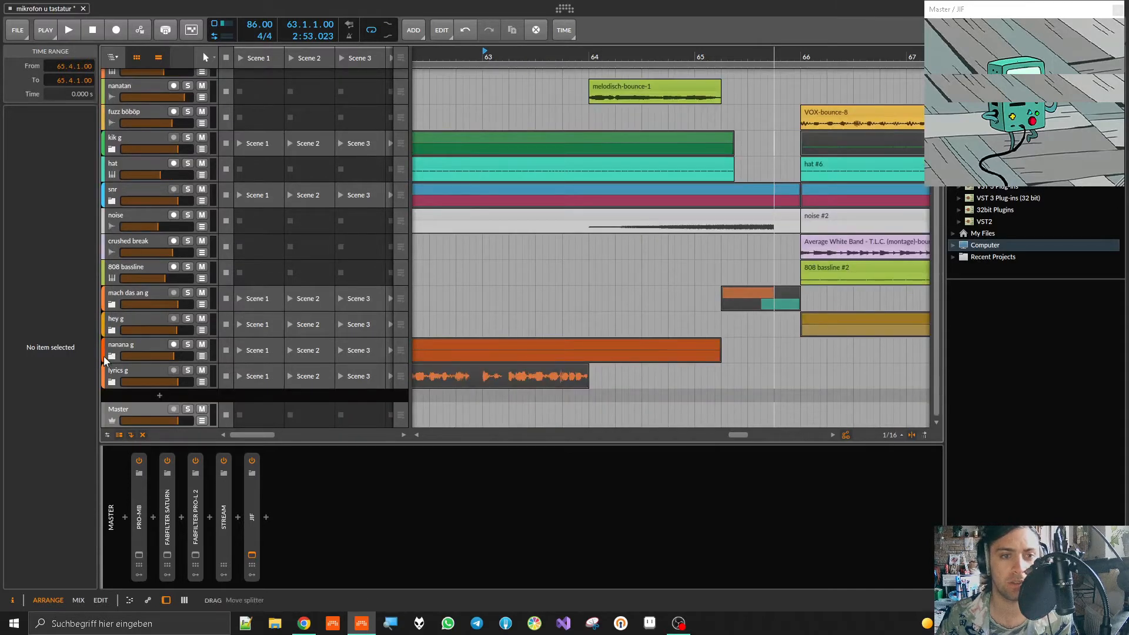
{"action": "left_click", "coordinate": [111, 356]}
{"action": "scroll", "coordinate": [604, 229], "scroll_direction": "down", "scroll_amount": 2}
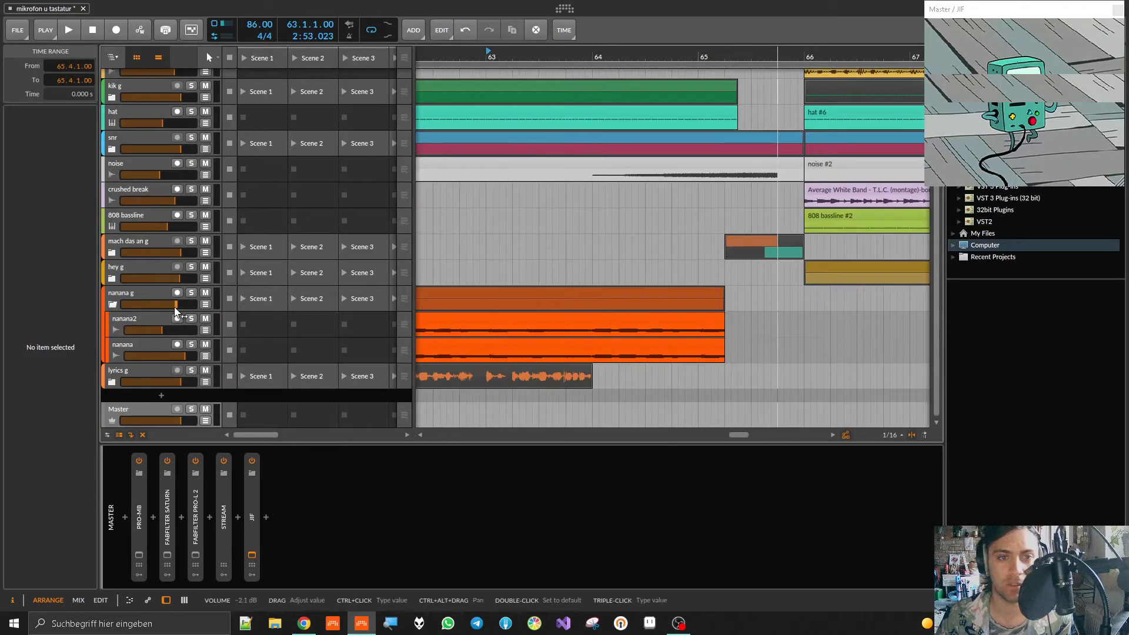
{"action": "left_click", "coordinate": [191, 293]}
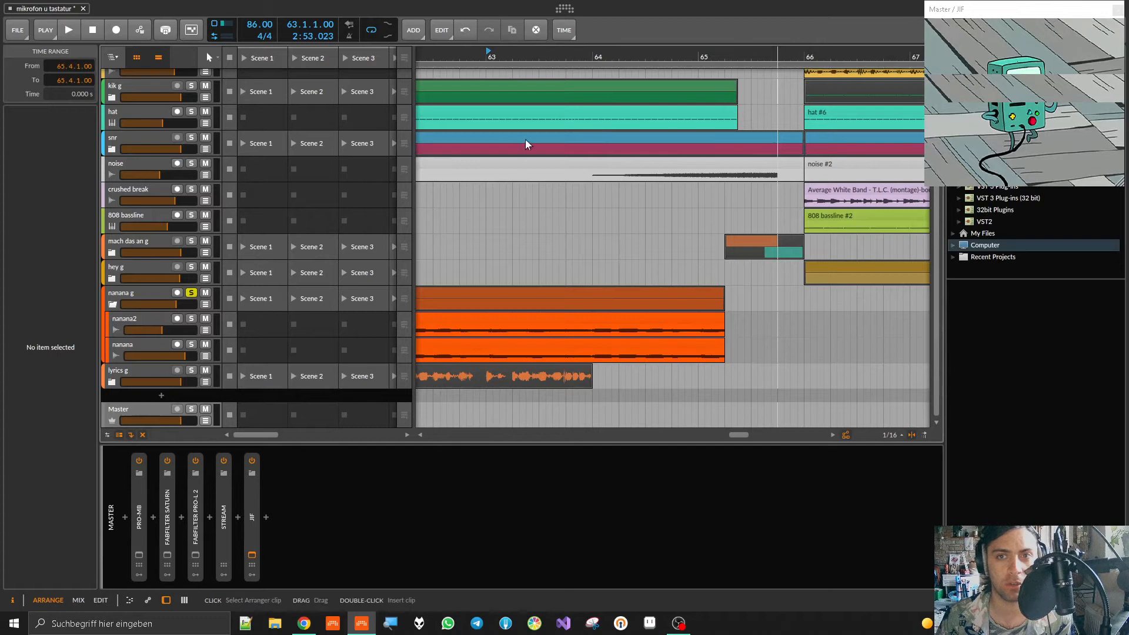
{"action": "key", "text": "space"}
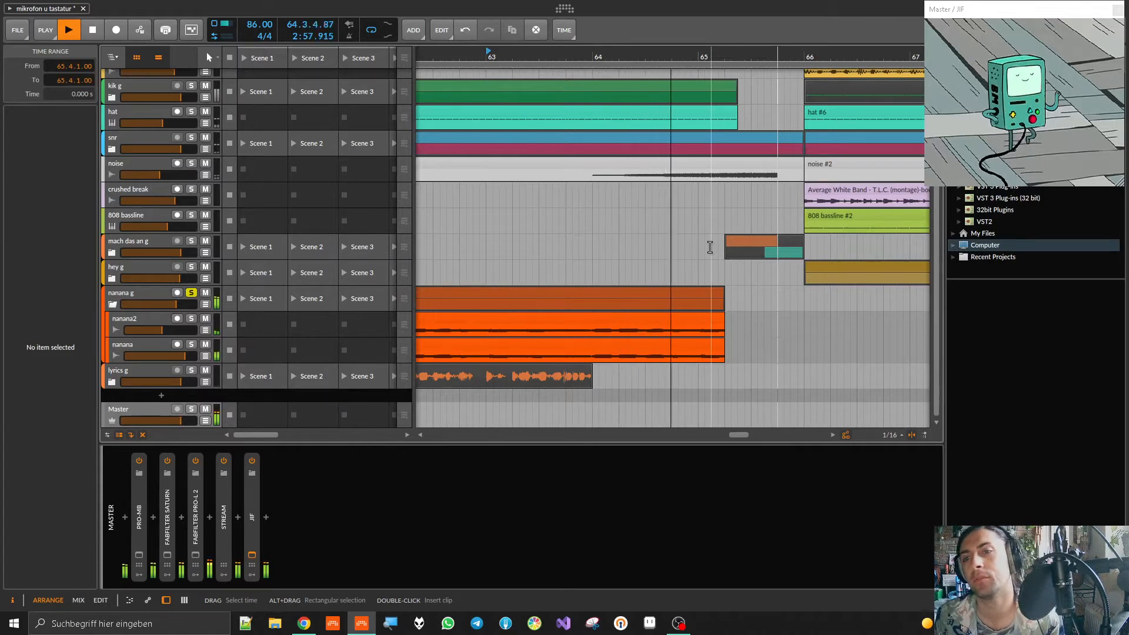
{"action": "key", "text": "space"}
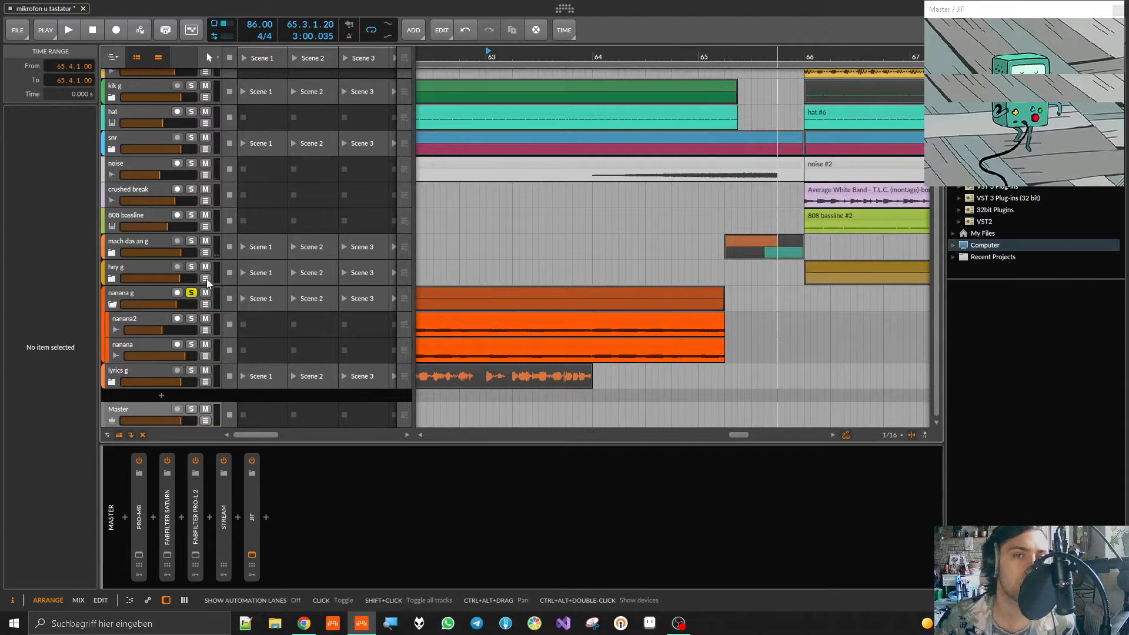
- Open the NEL plug-in on the nanana g group and add a second NEL after it, with both windows visible
{"action": "left_click", "coordinate": [113, 292]}
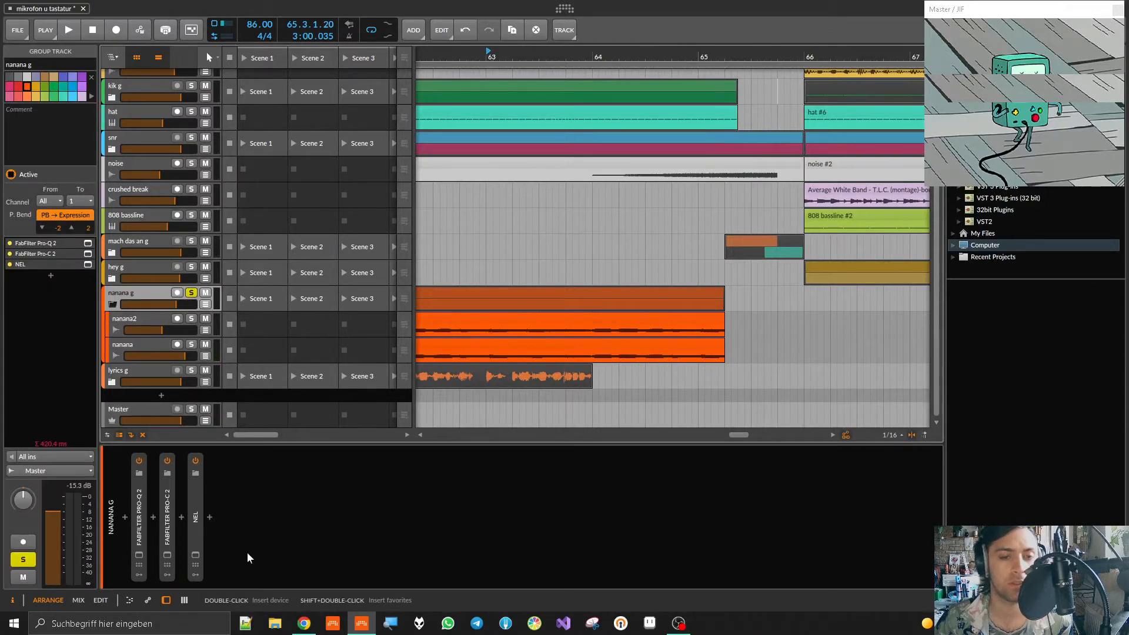
{"action": "left_click", "coordinate": [195, 555]}
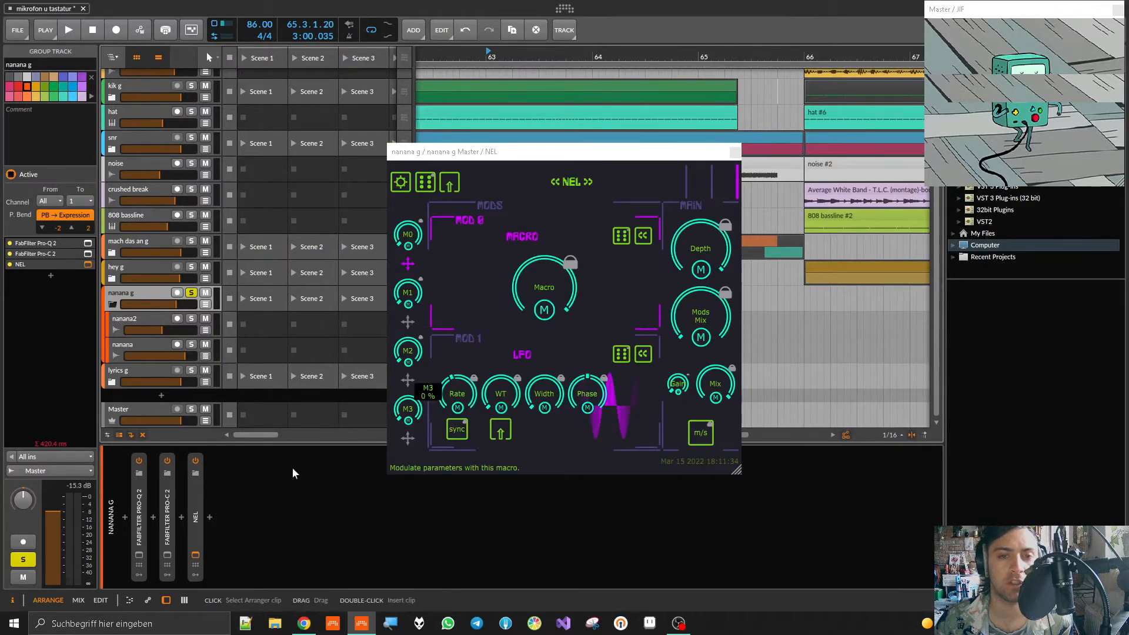
{"action": "left_click", "coordinate": [214, 513]}
{"action": "type", "text": "nel"}
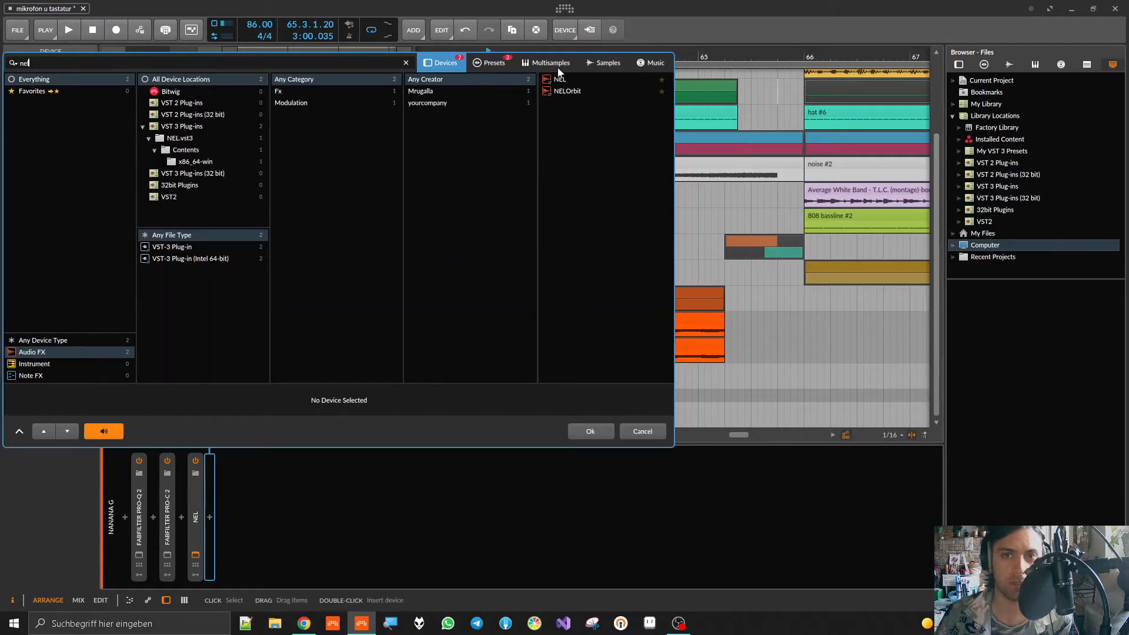
{"action": "double_click", "coordinate": [558, 80]}
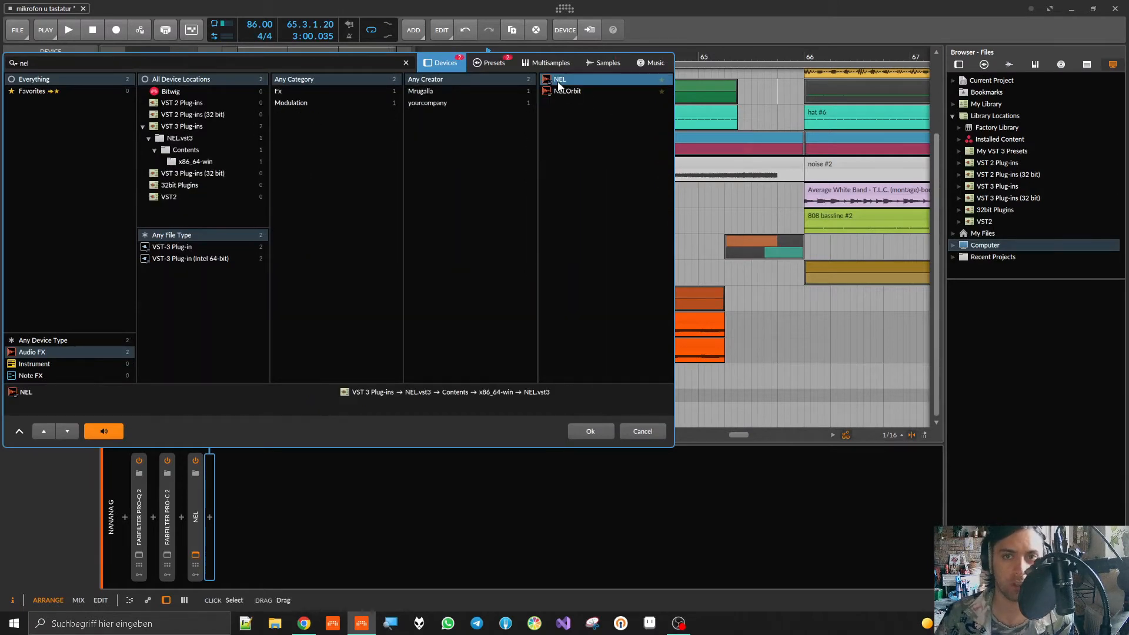
{"action": "left_click_drag", "start_coordinate": [594, 162], "coordinate": [883, 229]}
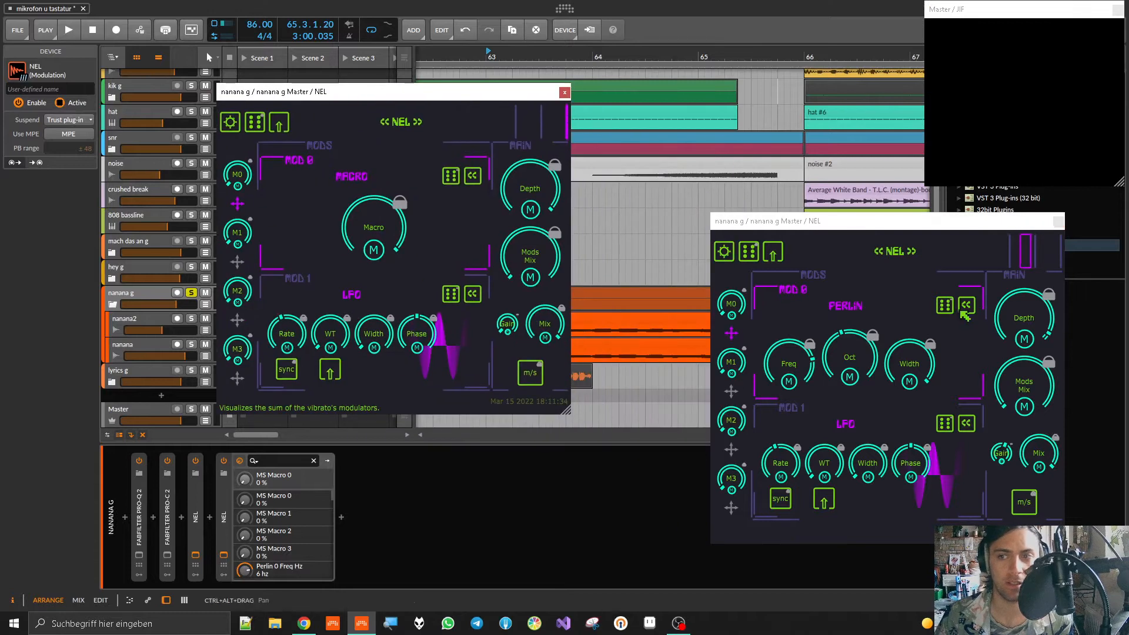
- Set the second NEL's Mod 0 modulator to Macro and its Mods Mix to 100 : 0
{"action": "left_click", "coordinate": [966, 305]}
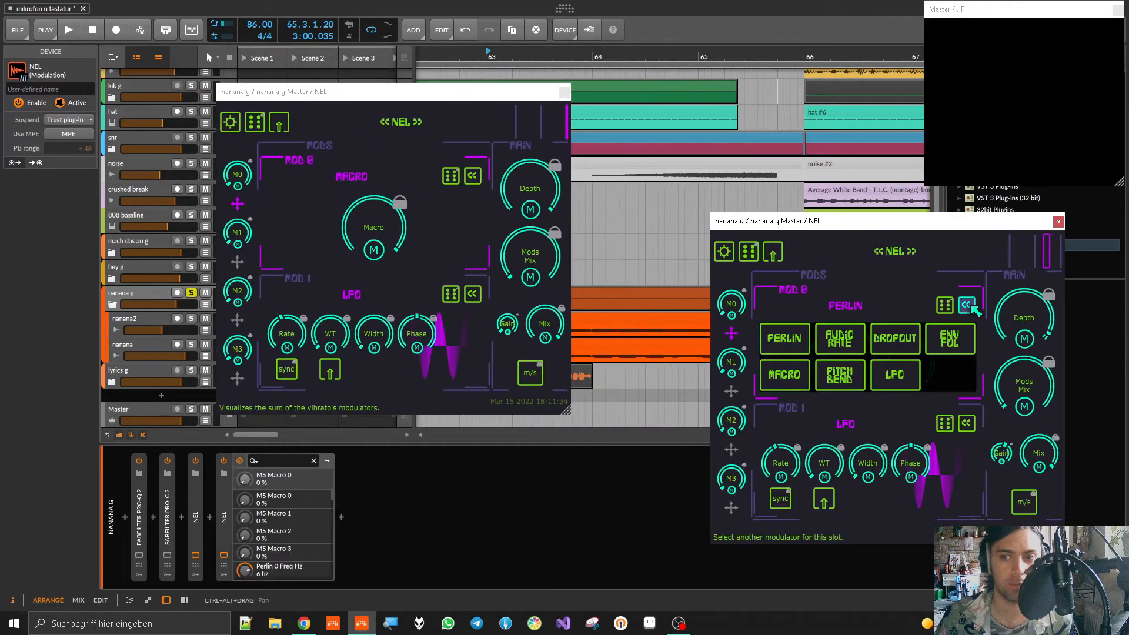
{"action": "left_click", "coordinate": [796, 381]}
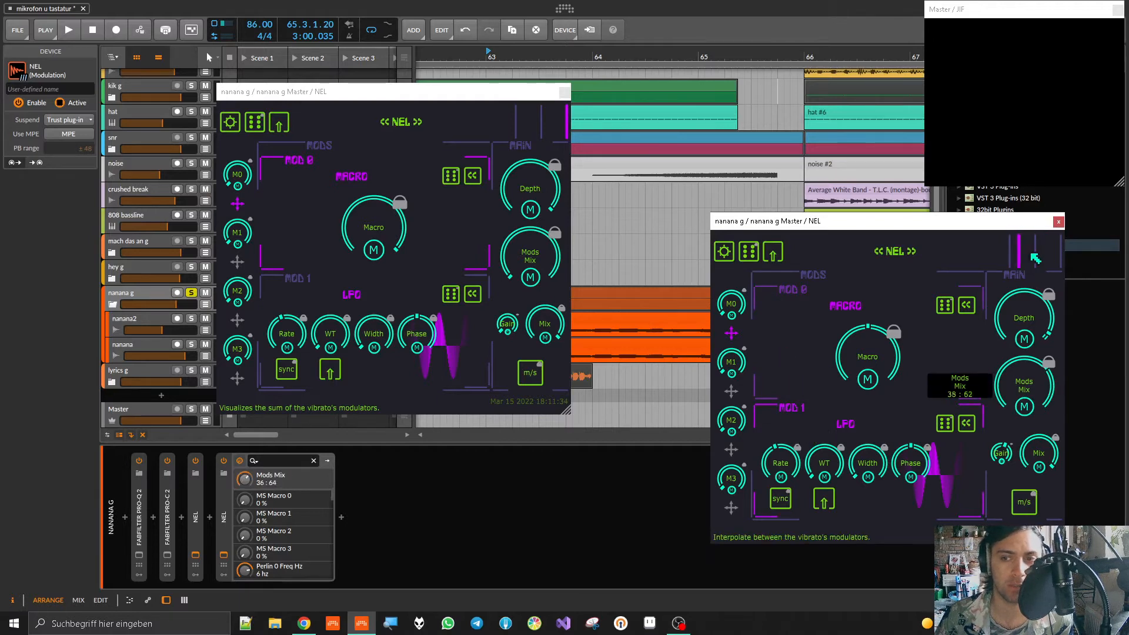
{"action": "left_click_drag", "start_coordinate": [1036, 319], "coordinate": [1034, 406]}
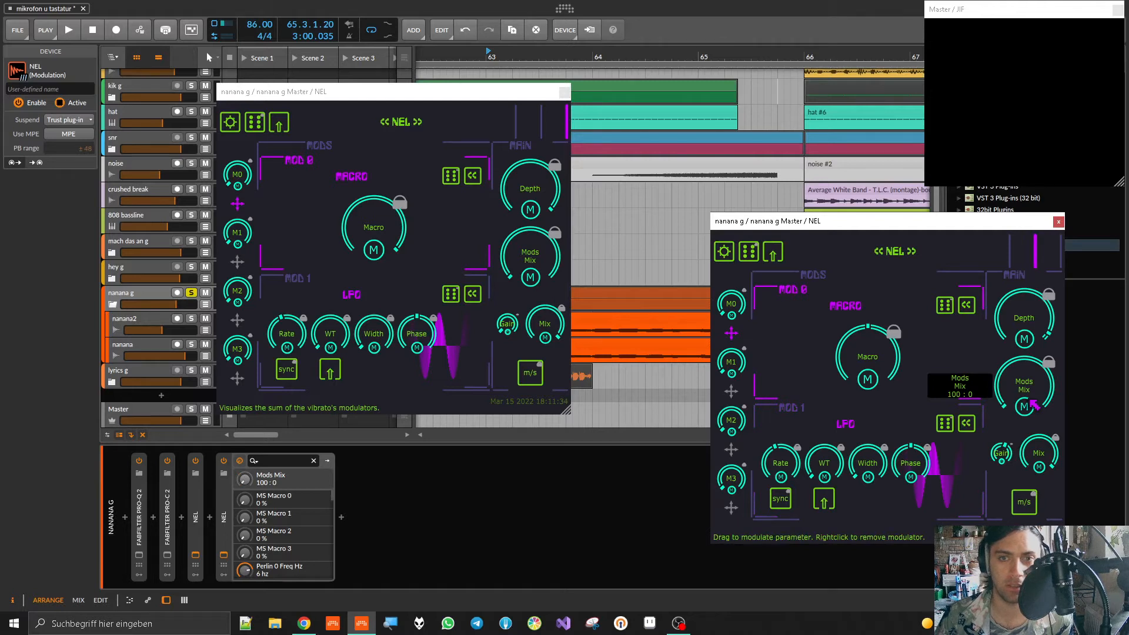
- Deactivate the second NEL and play the soloed nanana g group from bar 63 through the first NEL
{"action": "left_click", "coordinate": [223, 492]}
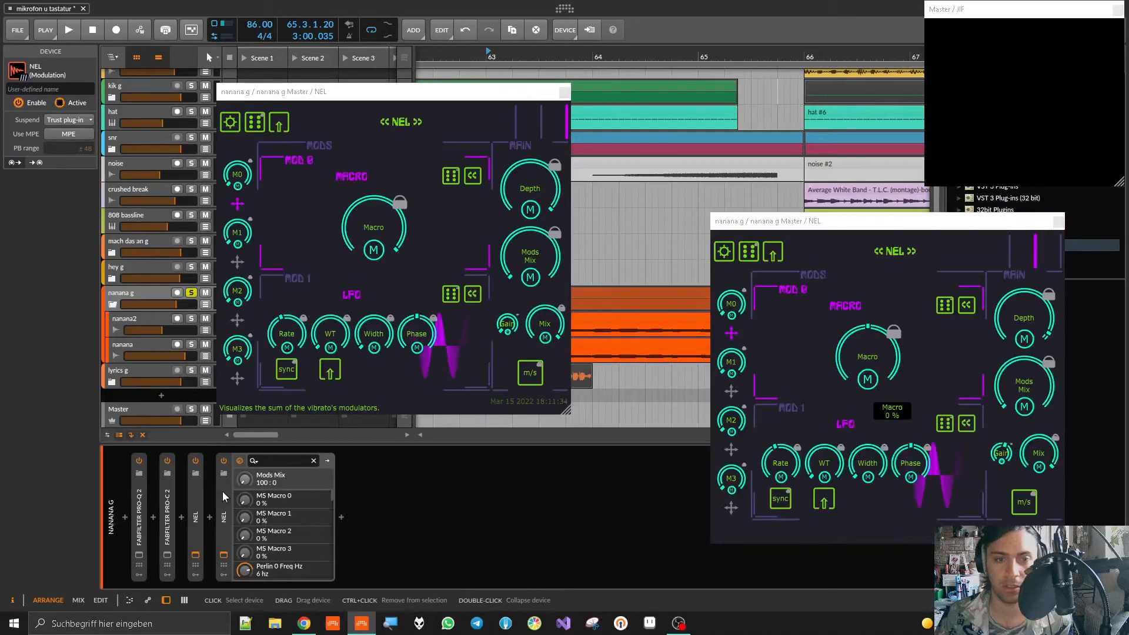
{"action": "key", "text": "alt+a"}
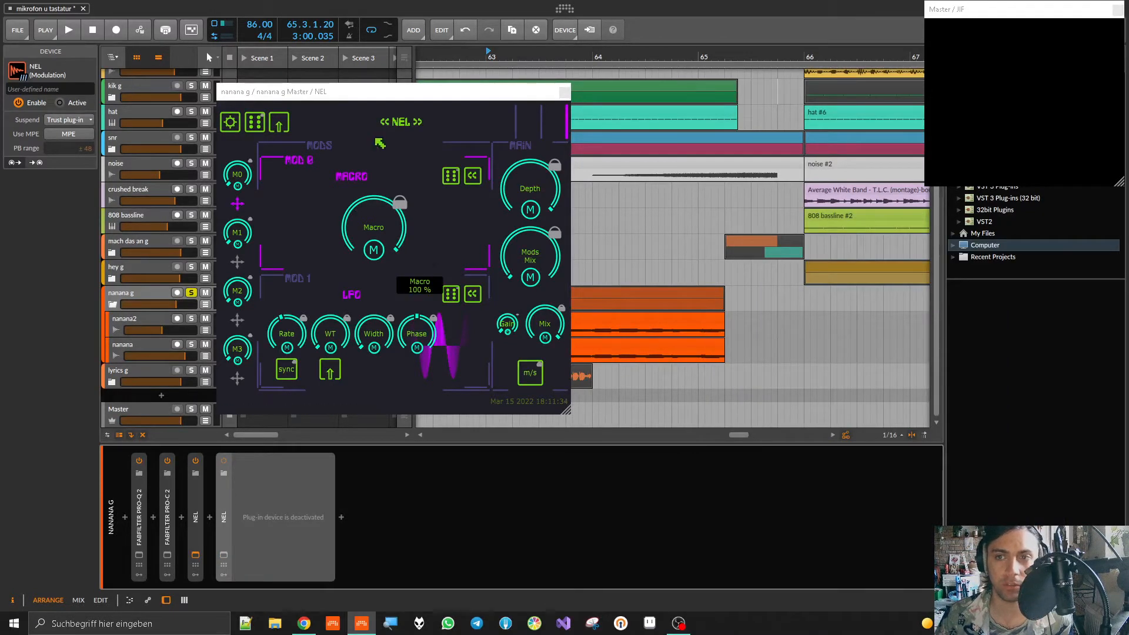
{"action": "key", "text": "space"}
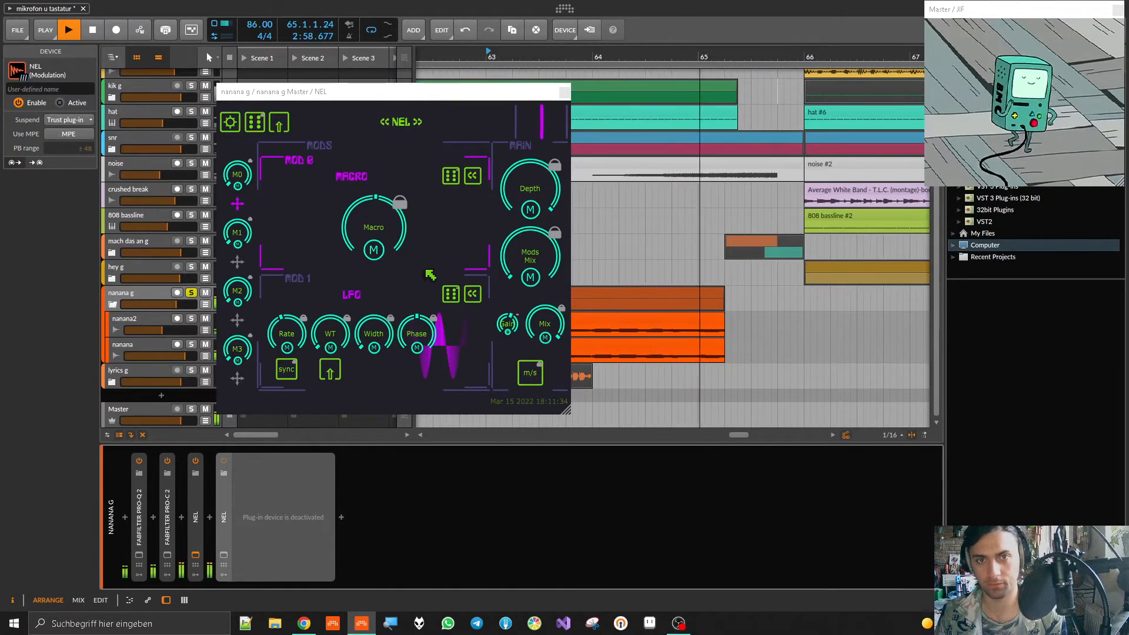
{"action": "key", "text": "space"}
{"action": "mouse_move", "coordinate": [374, 213]}
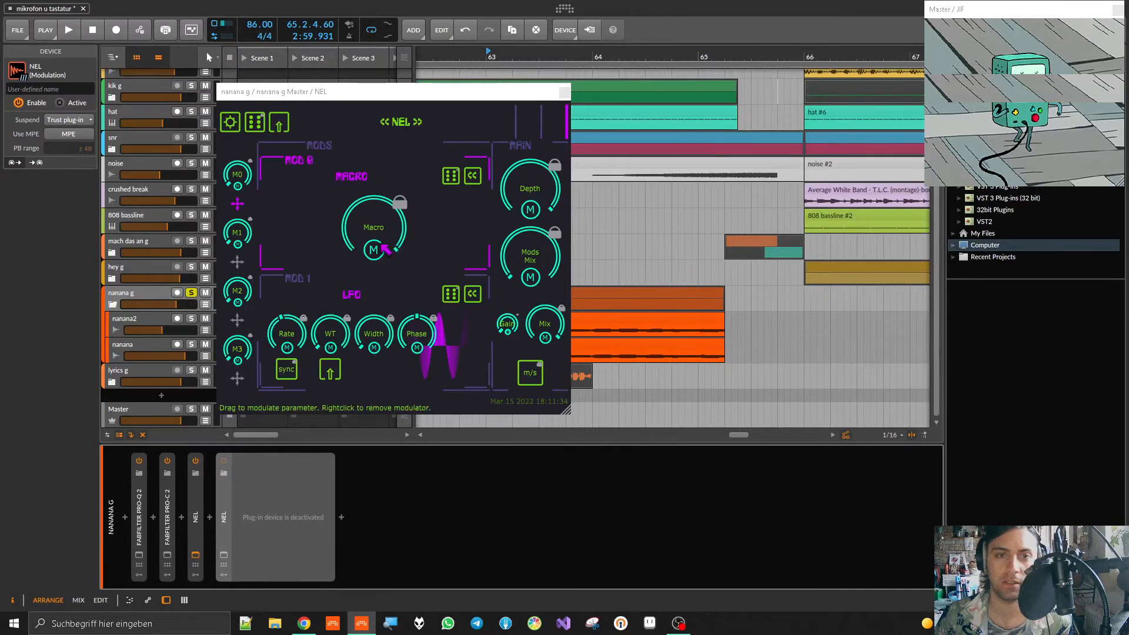
- Show the automation lane of the nanana g group with the first NEL's Macro 0 curve
{"action": "left_click", "coordinate": [206, 304]}
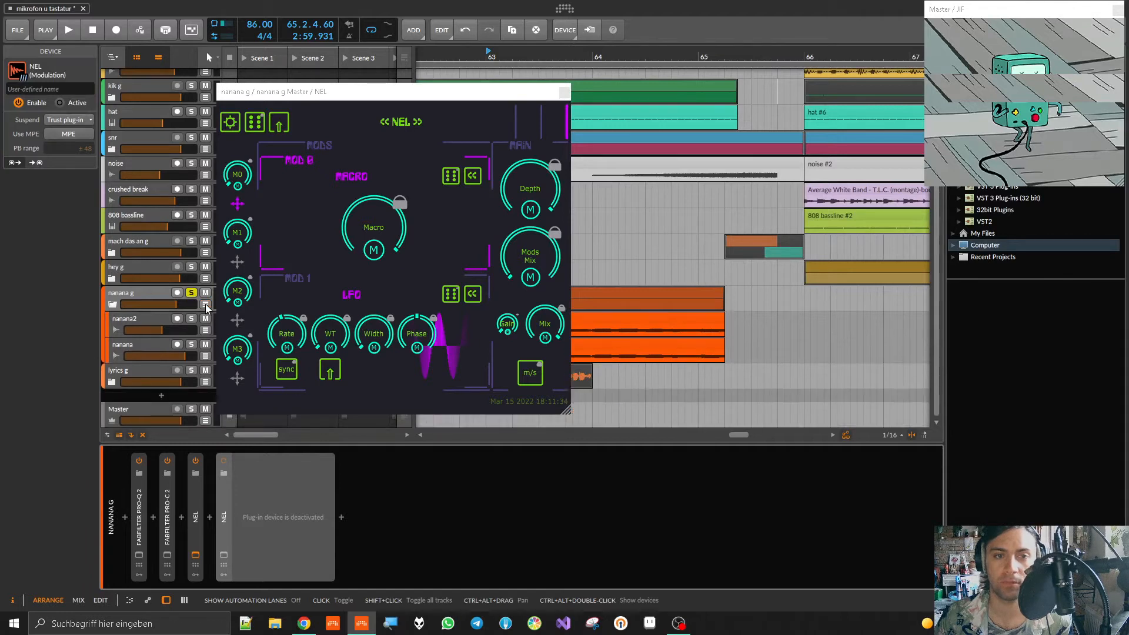
{"action": "left_click", "coordinate": [143, 329]}
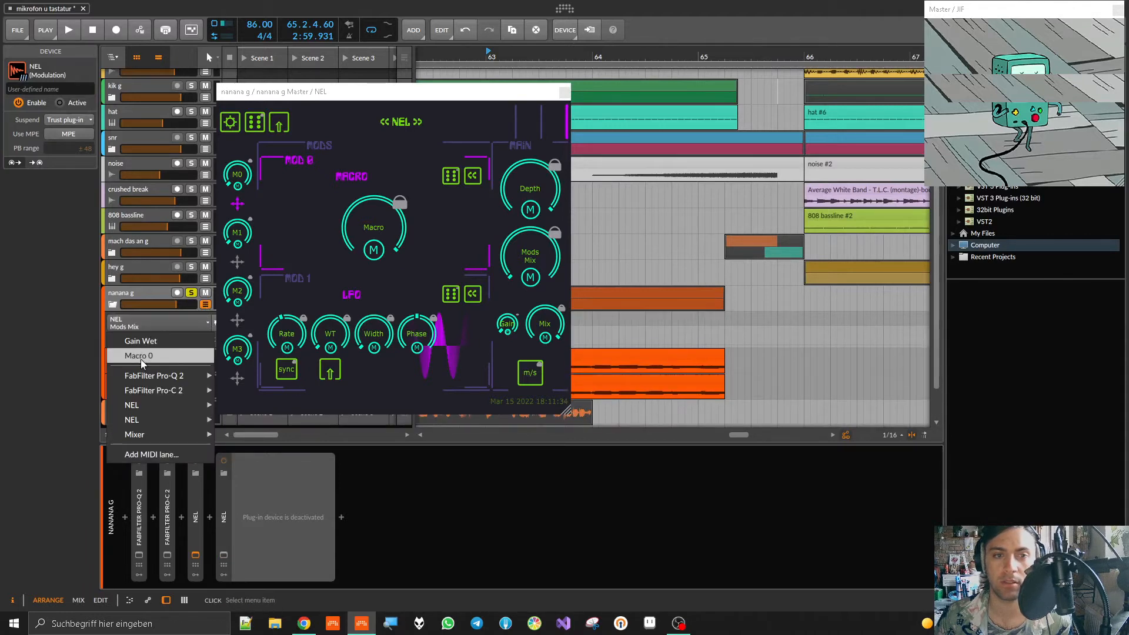
{"action": "left_click", "coordinate": [143, 357]}
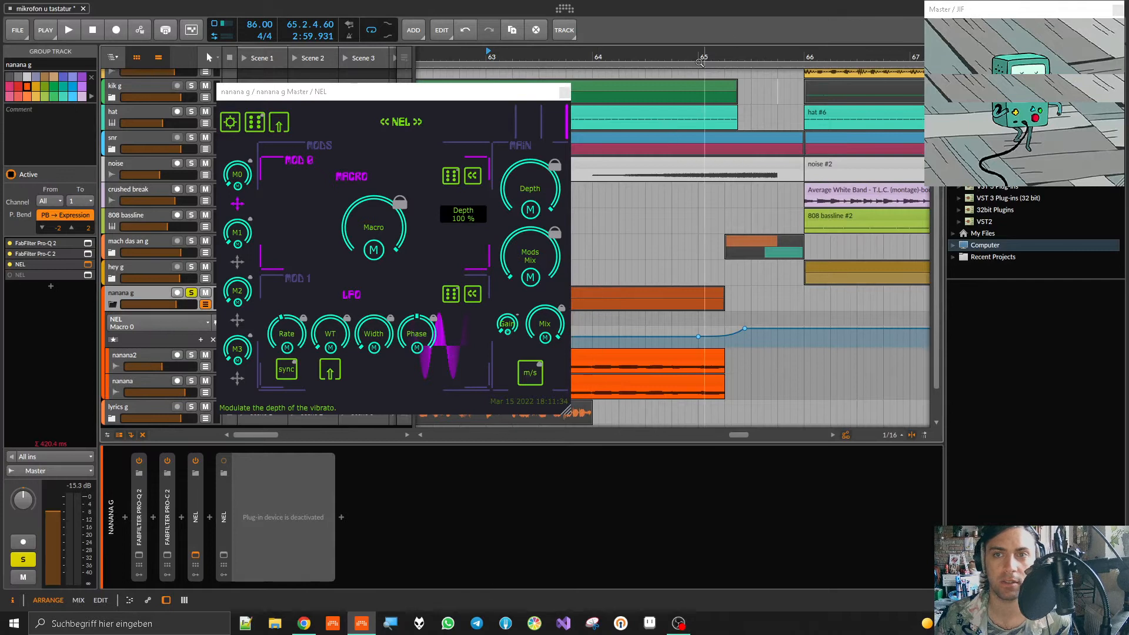
- Display NEL's Gain Wet automation for nanana g and play the group from shortly before bar 65
{"action": "double_click", "coordinate": [673, 60]}
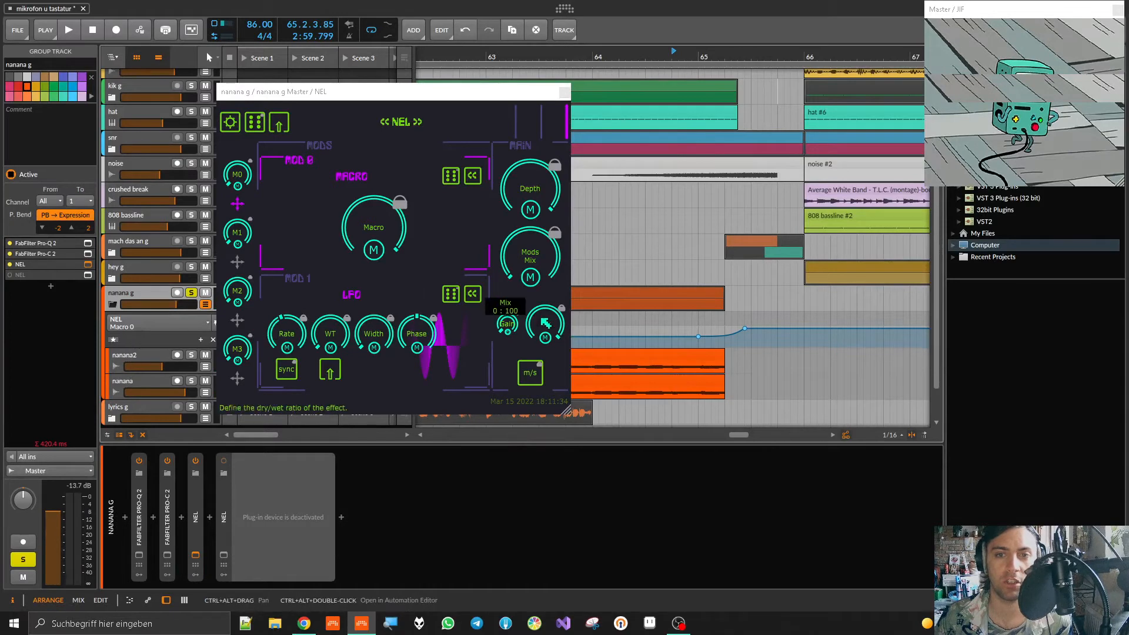
{"action": "left_click", "coordinate": [131, 328]}
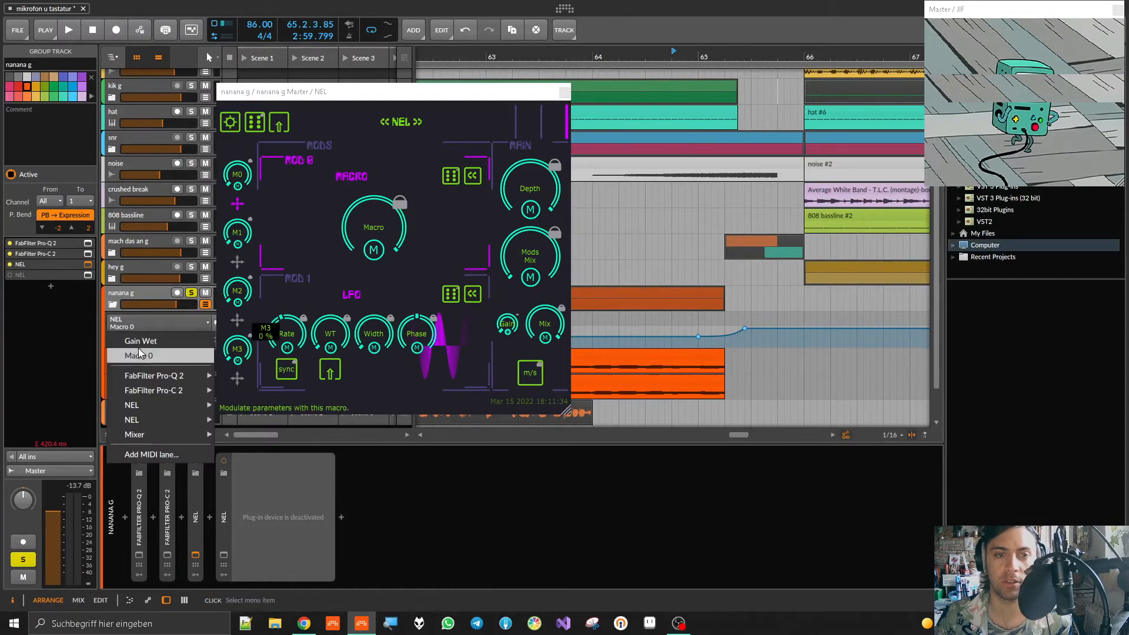
{"action": "left_click", "coordinate": [143, 339]}
{"action": "key", "text": "space"}
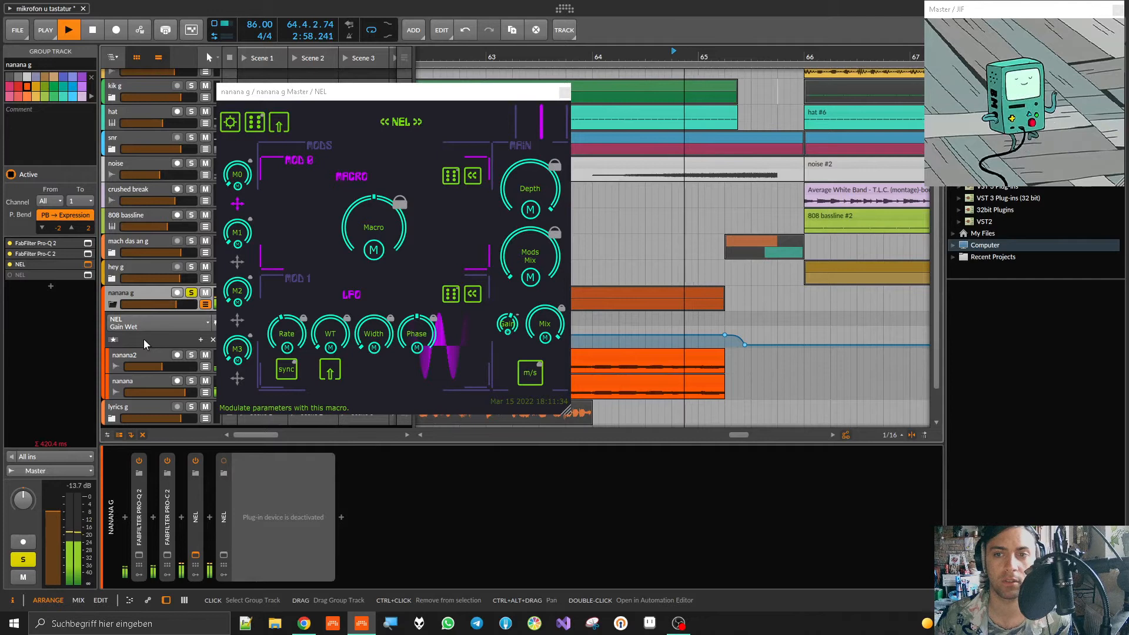
{"action": "key", "text": "space"}
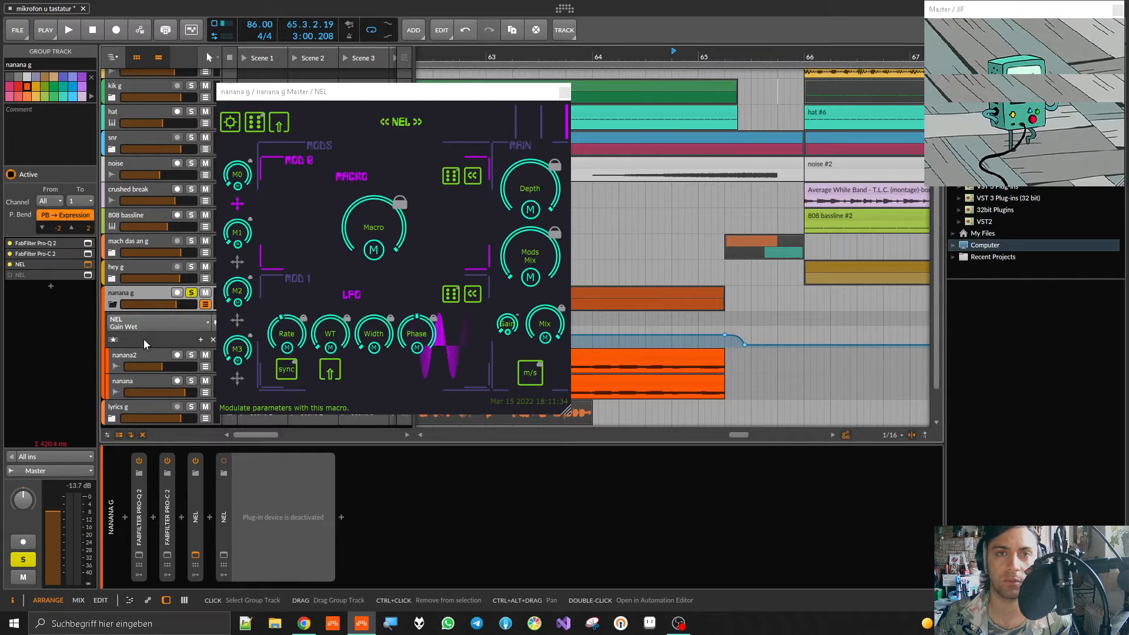
- Move the NEL window clear of the arrangement and display the Macro 0 automation across the whole nanana section
{"action": "left_click_drag", "start_coordinate": [509, 94], "coordinate": [1049, 238]}
{"action": "scroll", "coordinate": [552, 287], "scroll_direction": "down", "scroll_amount": 5}
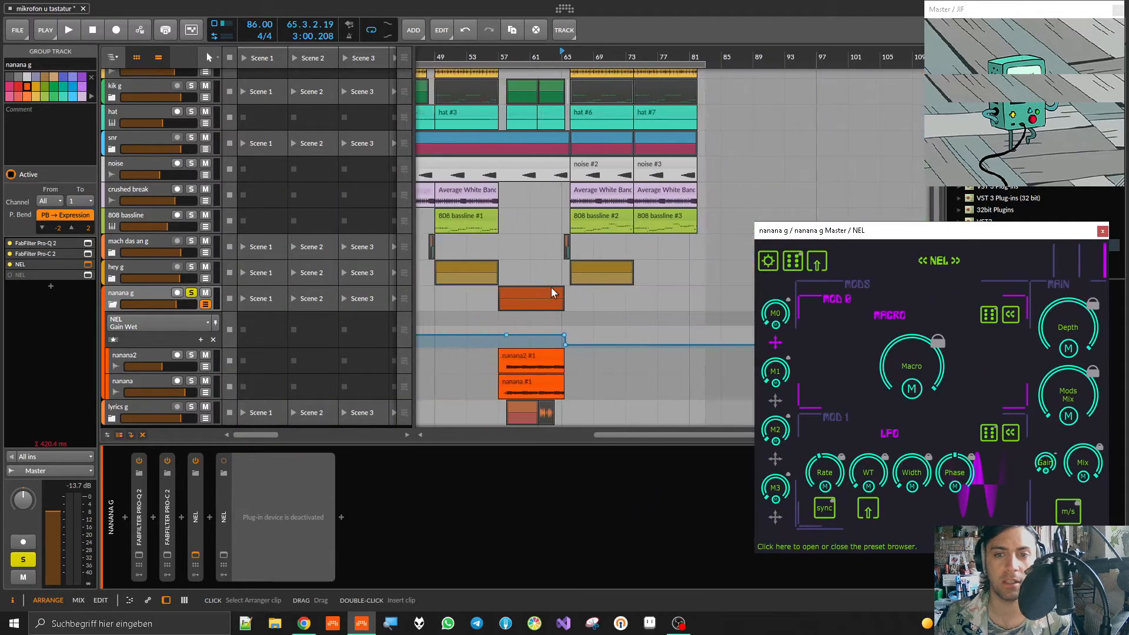
{"action": "scroll", "coordinate": [551, 287], "scroll_direction": "left", "scroll_amount": 2}
{"action": "left_click", "coordinate": [150, 323]}
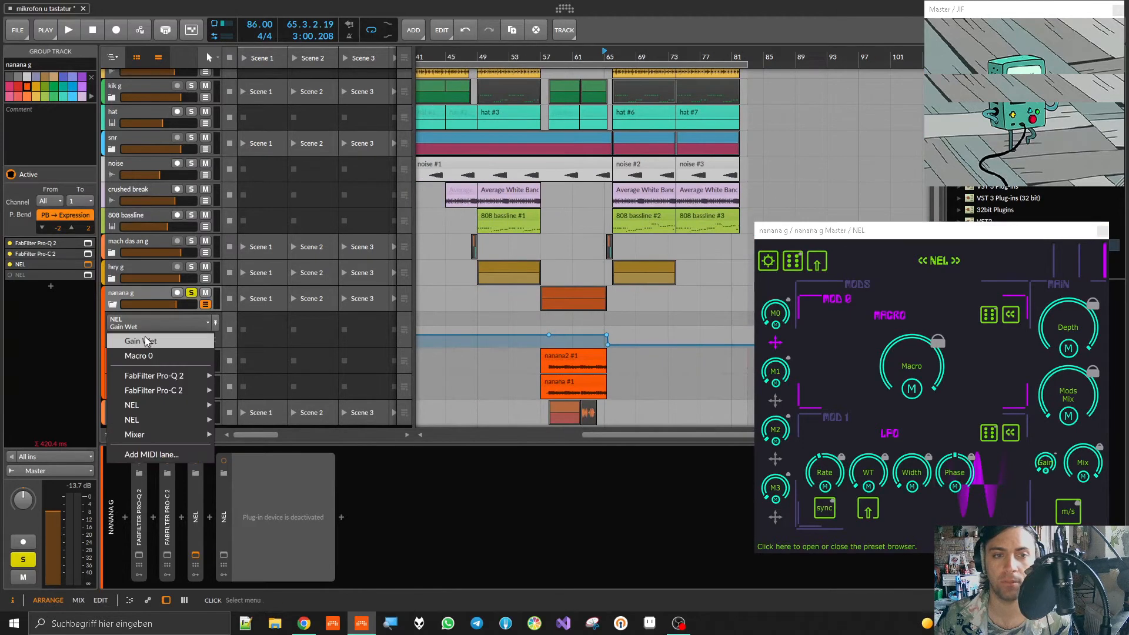
{"action": "left_click", "coordinate": [143, 356]}
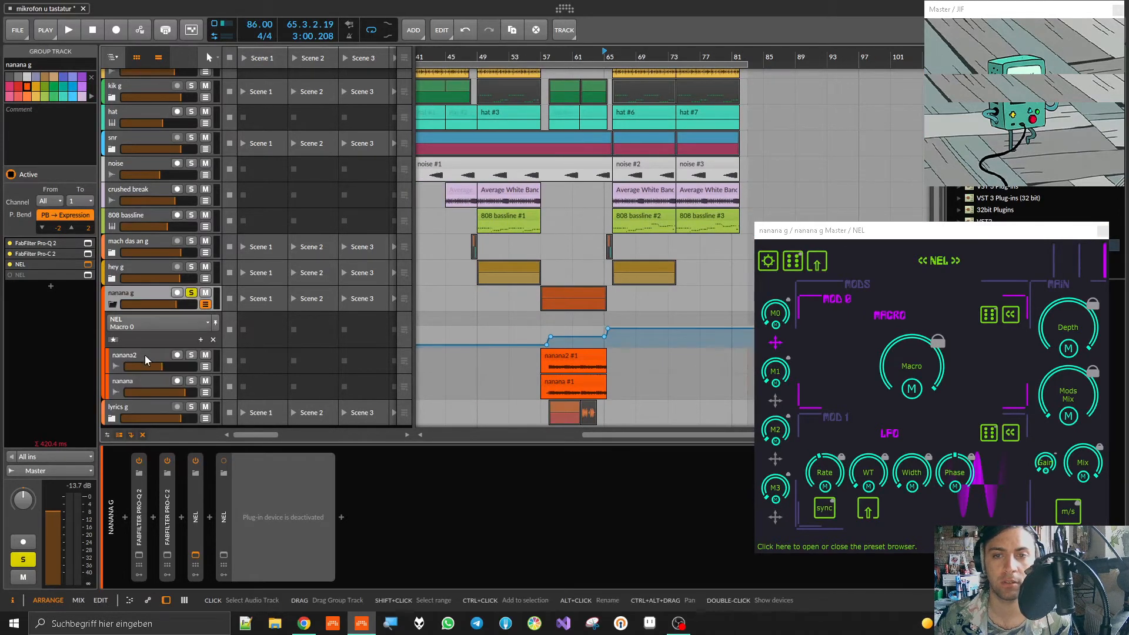
- Play the soloed nanana g group from bar 57 to hear the vibrato before and during the first Macro 0 rise
{"action": "scroll", "coordinate": [544, 334], "scroll_direction": "up", "scroll_amount": 4}
{"action": "scroll", "coordinate": [577, 335], "scroll_direction": "up", "scroll_amount": 3}
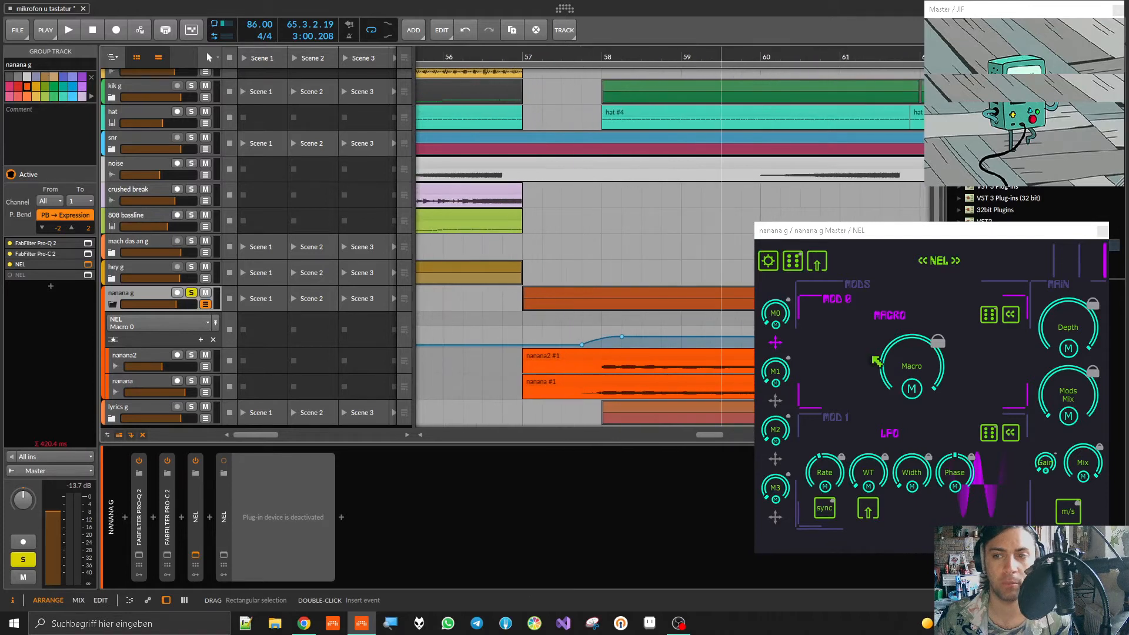
{"action": "double_click", "coordinate": [524, 65]}
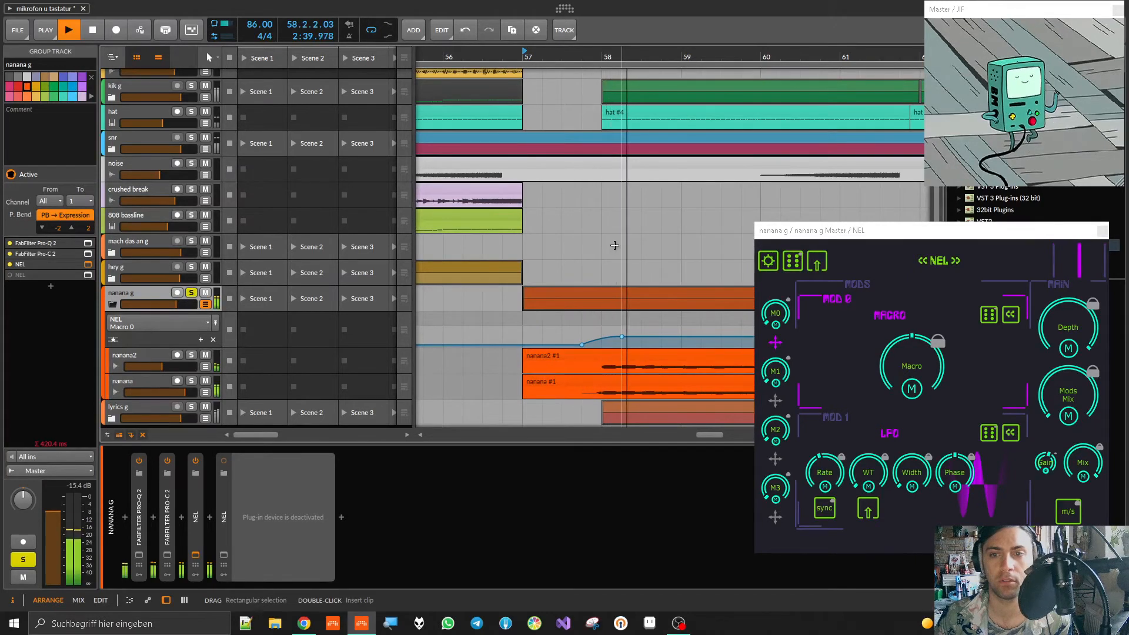
{"action": "key", "text": "space"}
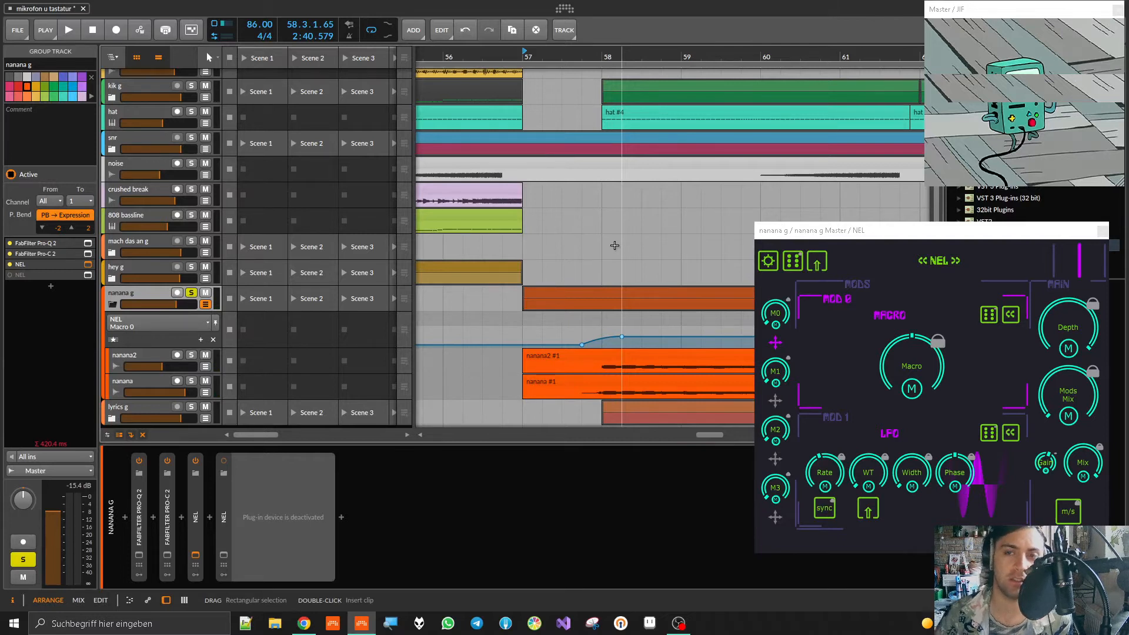
- Unsolo the nanana g group and play the full mix from bar 57
{"action": "scroll", "coordinate": [615, 246], "scroll_direction": "down", "scroll_amount": 5}
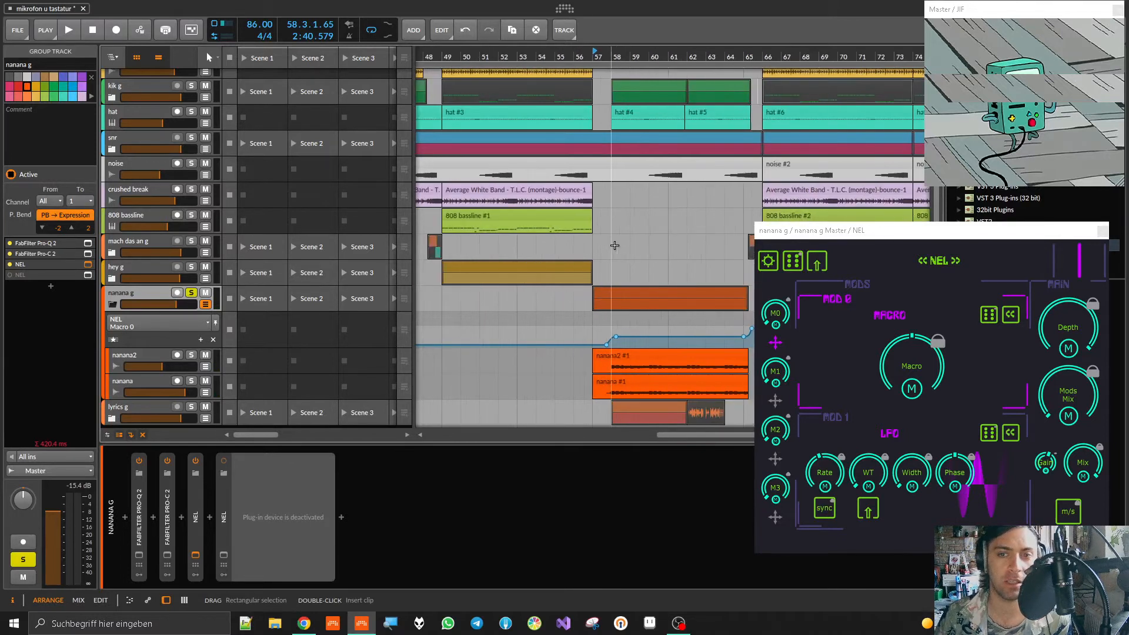
{"action": "scroll", "coordinate": [614, 245], "scroll_direction": "down", "scroll_amount": 3}
{"action": "scroll", "coordinate": [614, 245], "scroll_direction": "down", "scroll_amount": 3}
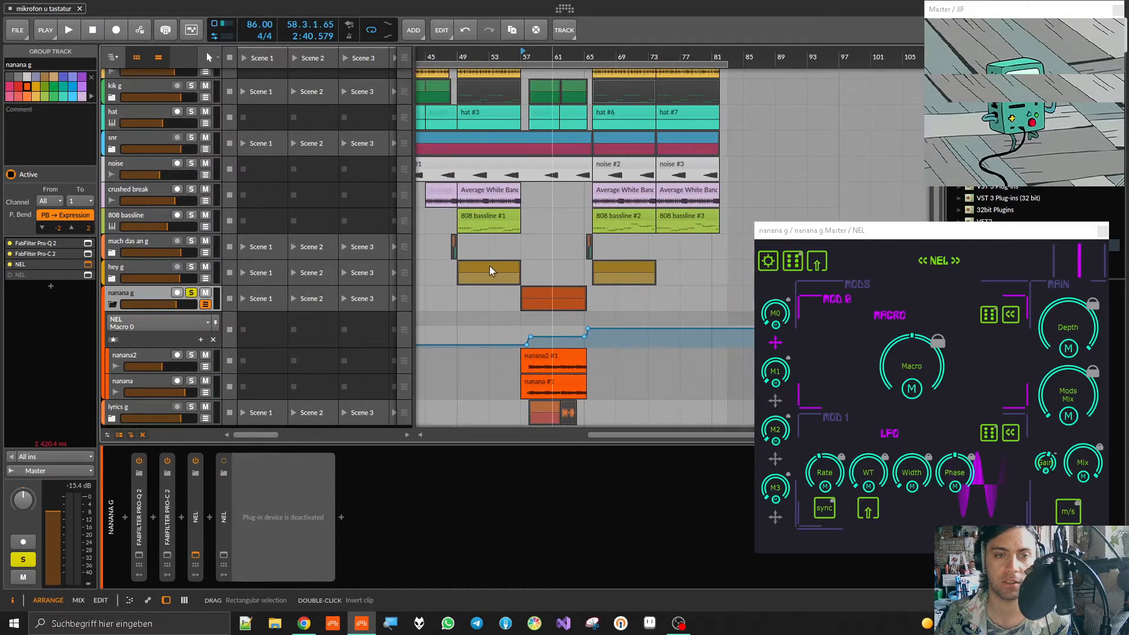
{"action": "scroll", "coordinate": [530, 264], "scroll_direction": "up", "scroll_amount": 7}
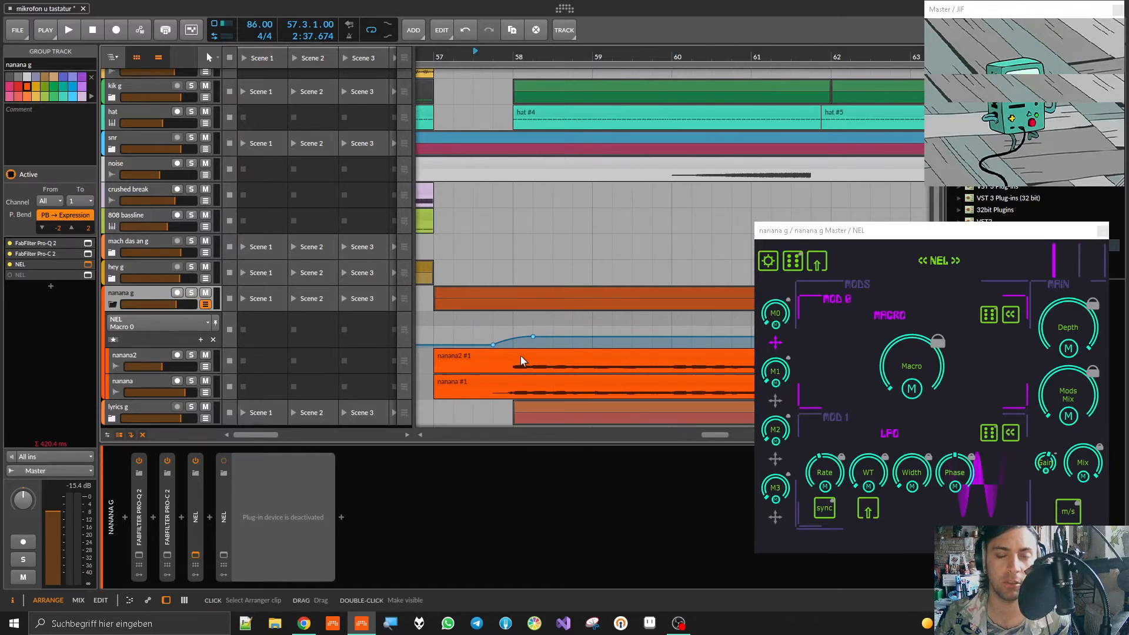
{"action": "left_click", "coordinate": [435, 50]}
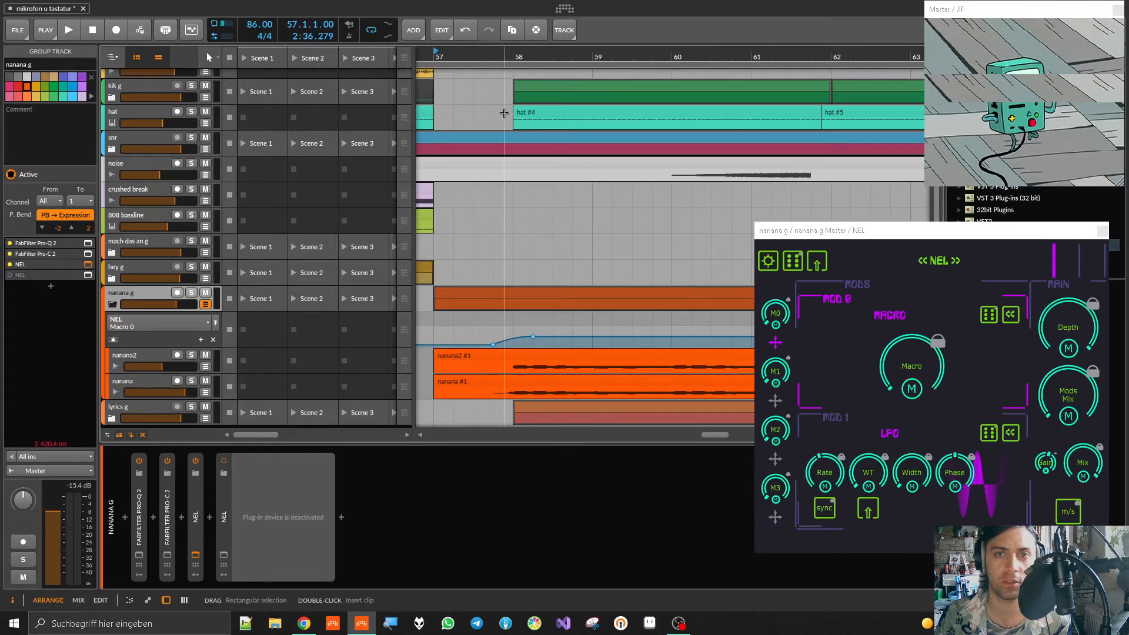
{"action": "key", "text": "space"}
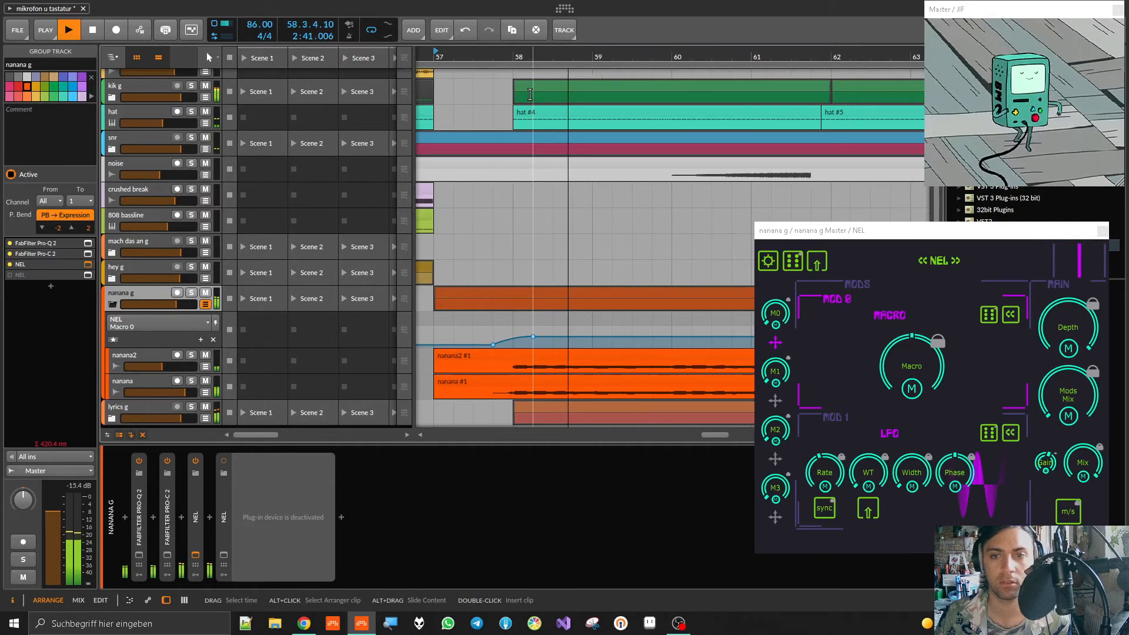
{"action": "key", "text": "space"}
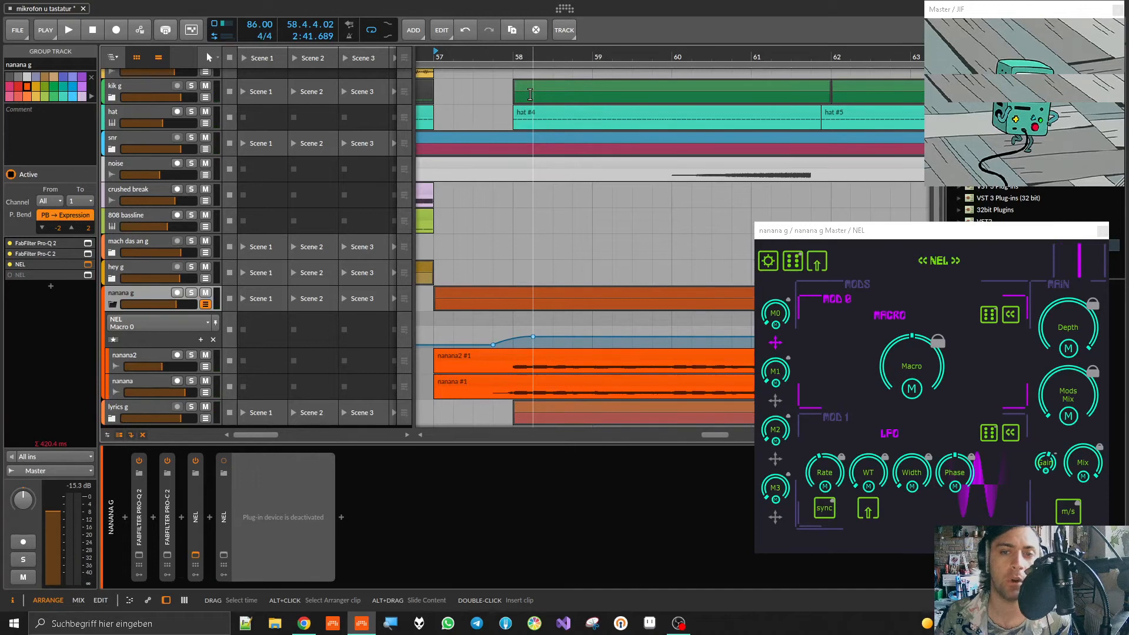
- Check the vibrato delay buffer size in NEL's audio options and return to the modulator view
{"action": "mouse_move", "coordinate": [909, 350]}
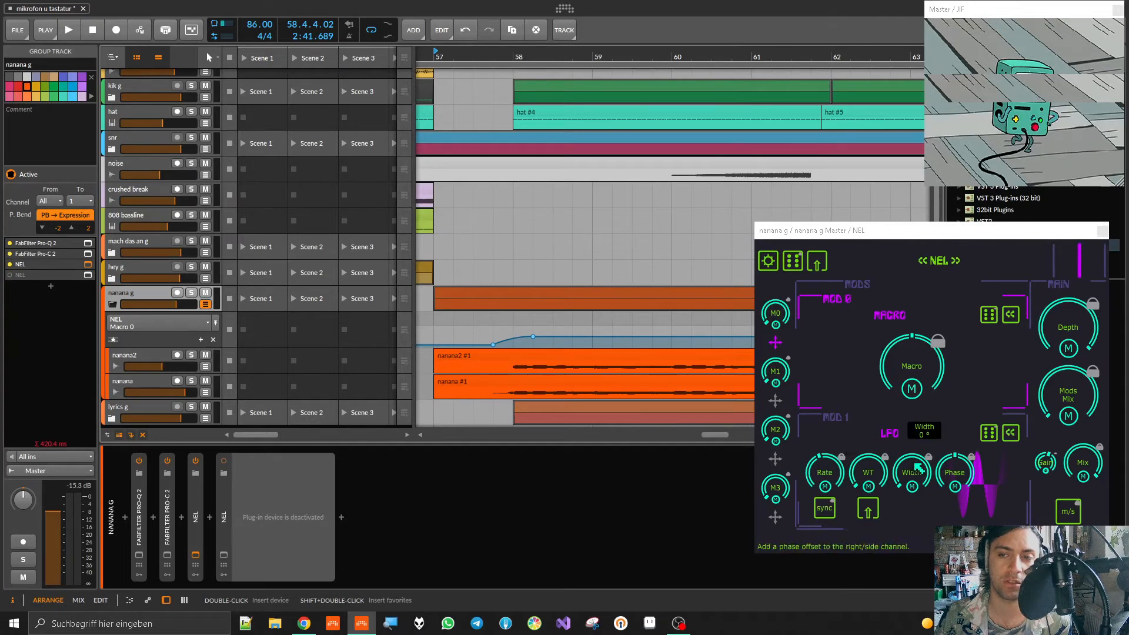
{"action": "left_click", "coordinate": [769, 262]}
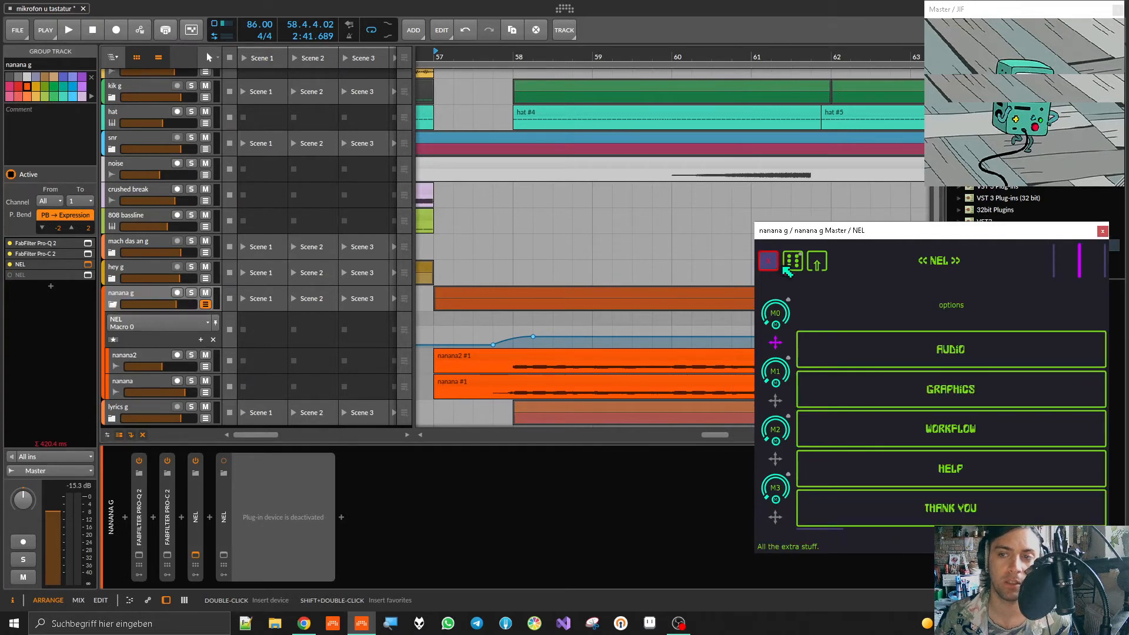
{"action": "left_click", "coordinate": [812, 351]}
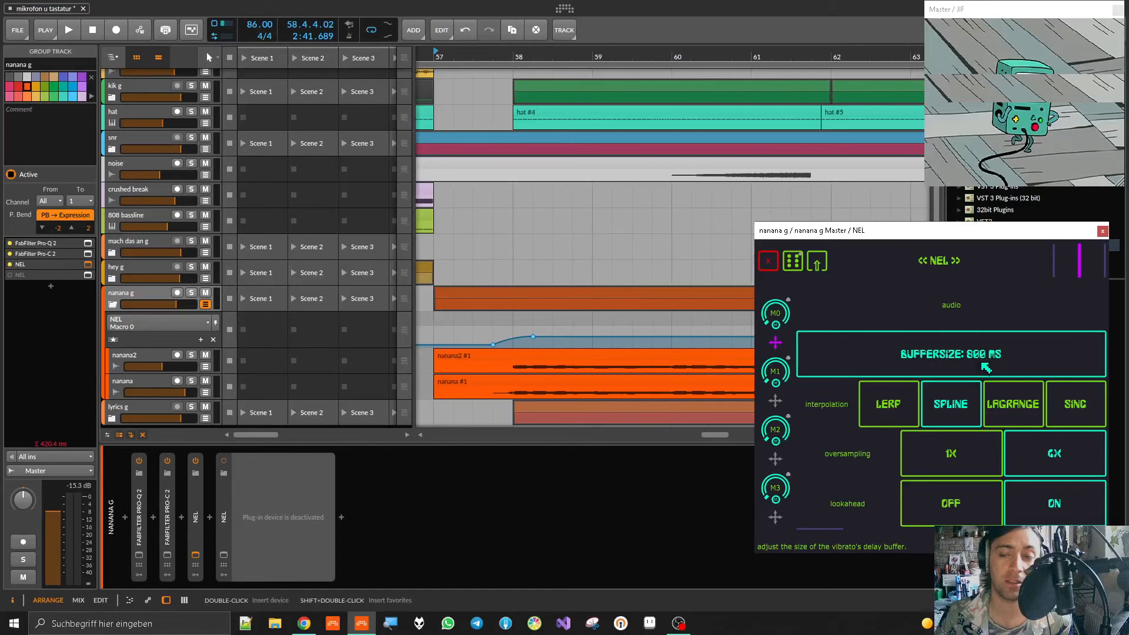
{"action": "left_click", "coordinate": [768, 260]}
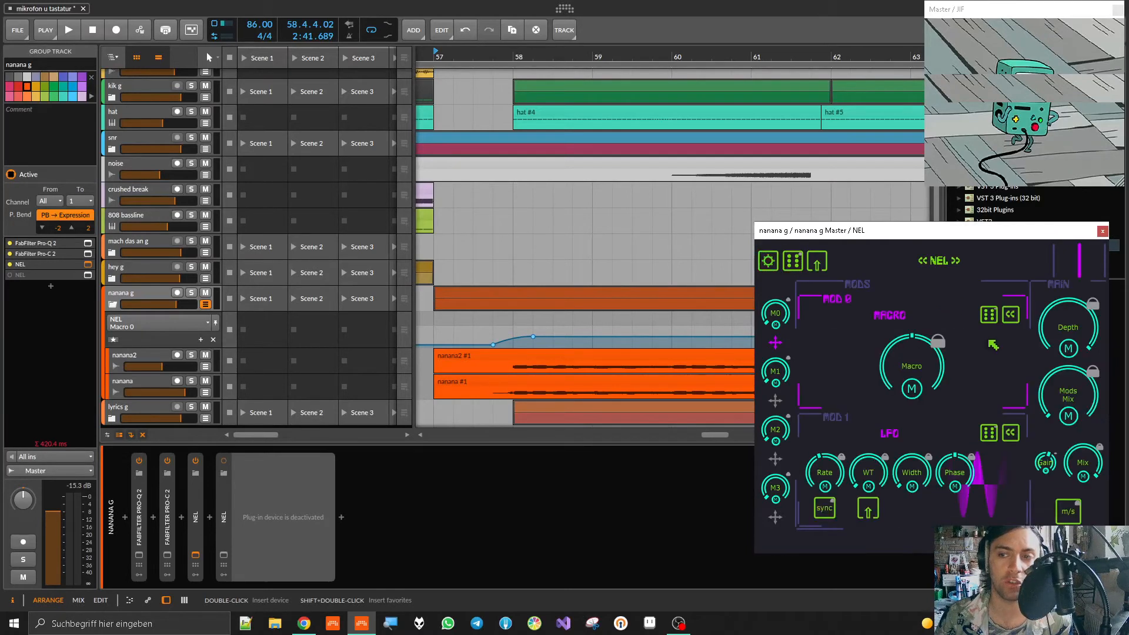
- Set NEL's Mods Mix to 0 : 100 so only the LFO modulates, and play the full mix from bar 58
{"action": "left_click", "coordinate": [1083, 381]}
{"action": "left_click_drag", "start_coordinate": [1083, 381], "coordinate": [1032, 175]}
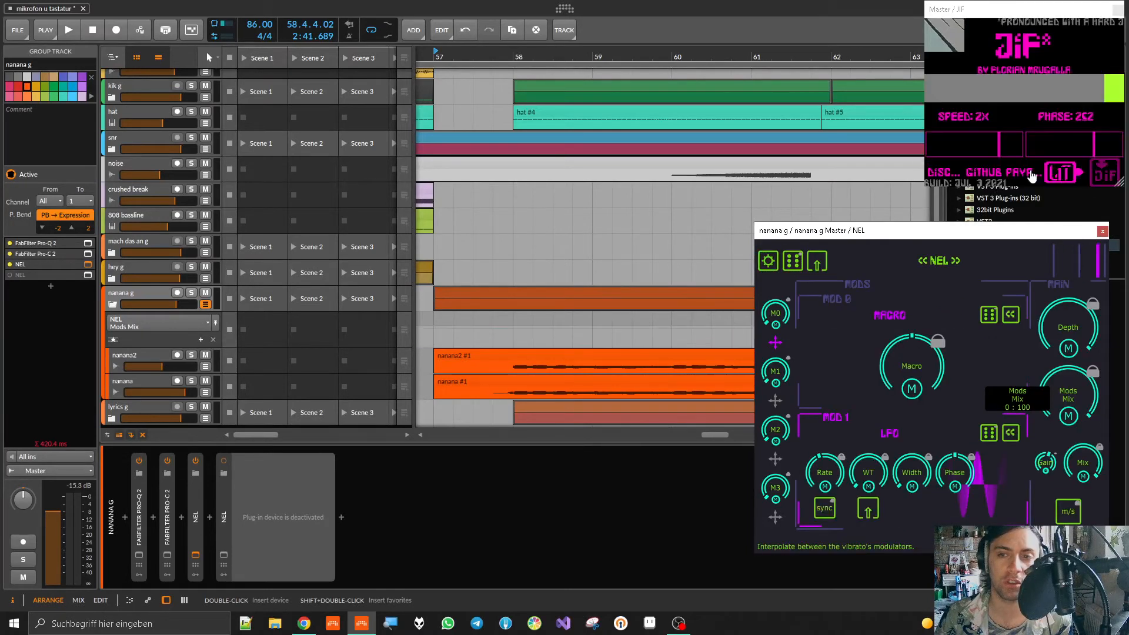
{"action": "left_click", "coordinate": [516, 55]}
{"action": "key", "text": "space"}
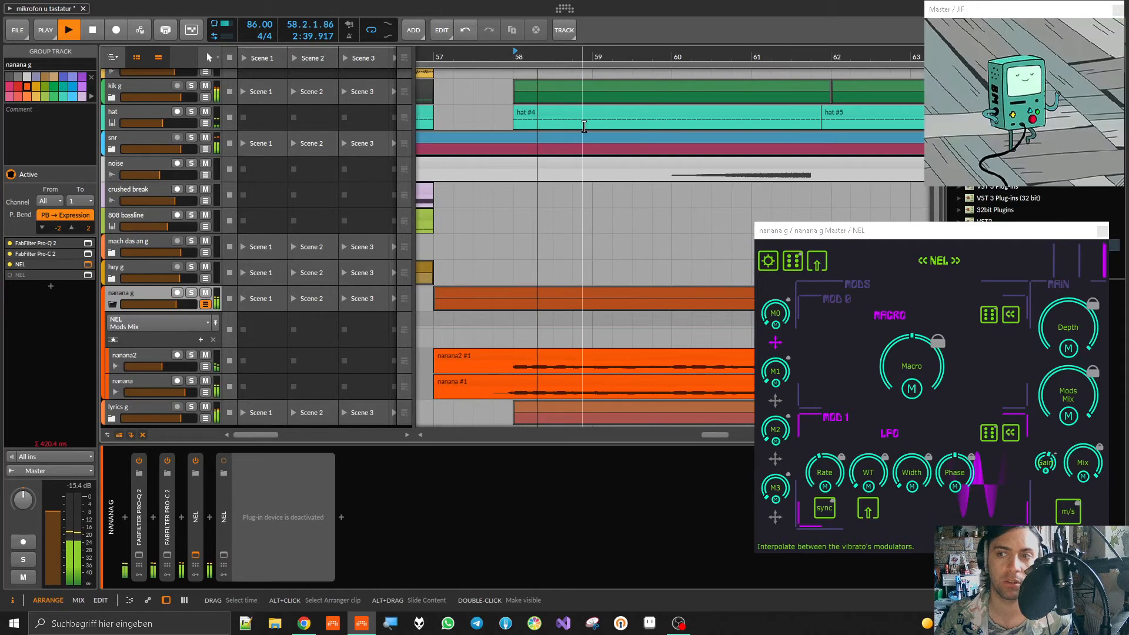
- Raise the synced rate of NEL's LFO during playback, stop, and turn Mods Mix fully back to the Macro modulator
{"action": "mouse_move", "coordinate": [830, 466]}
{"action": "left_mouse_down"}
{"action": "mouse_move", "coordinate": [830, 457]}
{"action": "mouse_move", "coordinate": [838, 510]}
{"action": "mouse_move", "coordinate": [835, 459]}
{"action": "left_mouse_up"}
{"action": "key", "text": "space"}
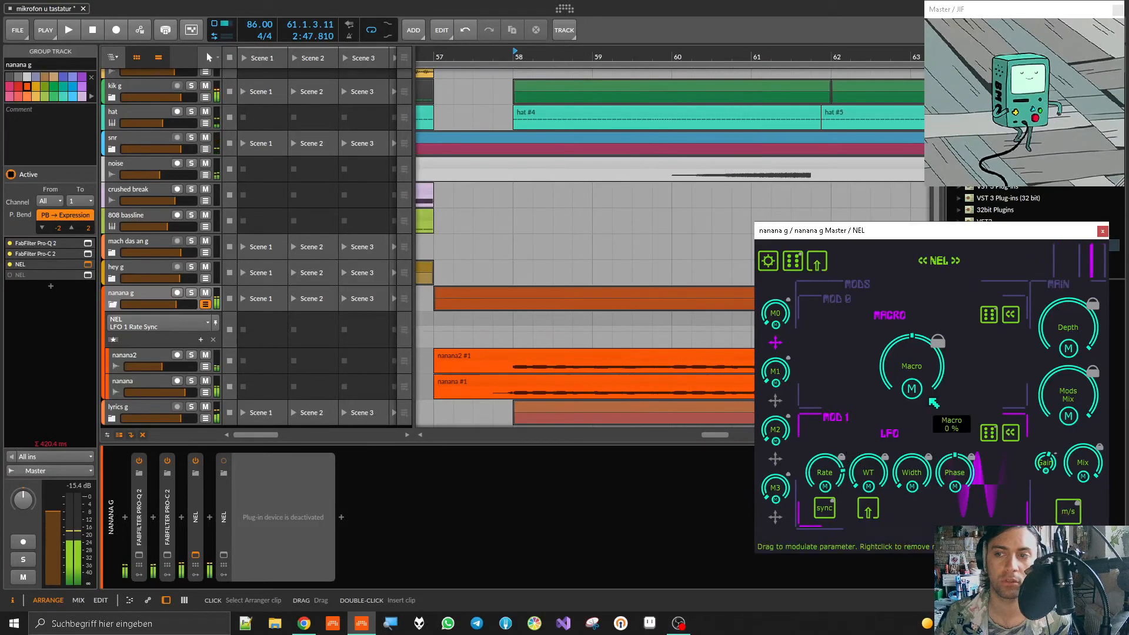
{"action": "left_click_drag", "start_coordinate": [1073, 391], "coordinate": [1070, 447]}
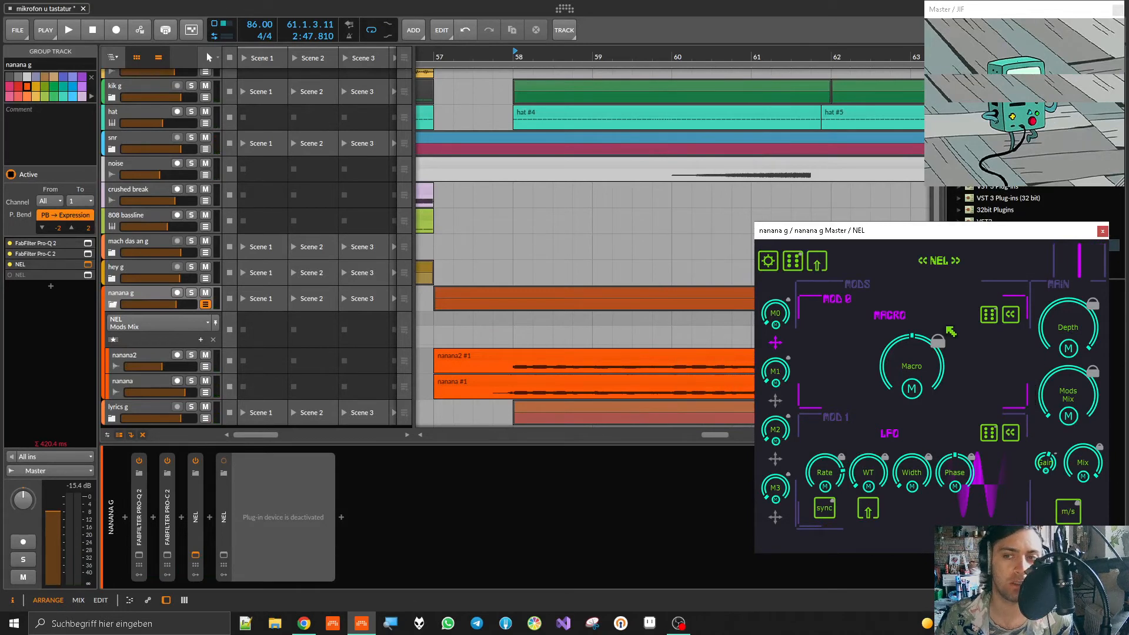
- Review the lookahead, oversampling and interpolation settings in NEL's audio options and return to the modulator view
{"action": "left_click", "coordinate": [771, 263]}
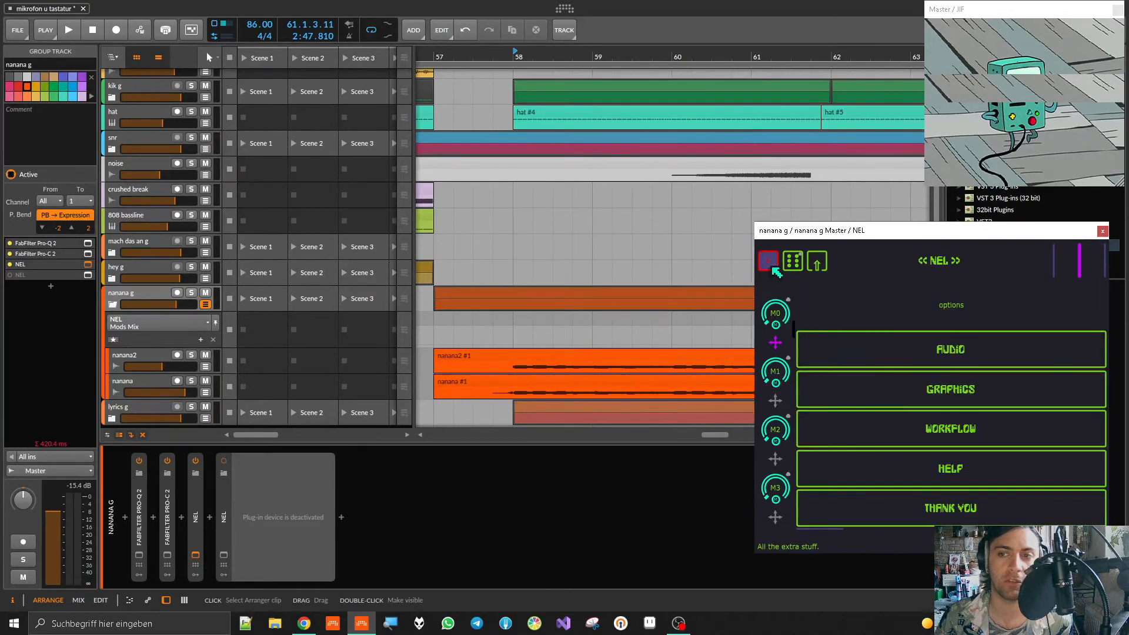
{"action": "left_click", "coordinate": [932, 357]}
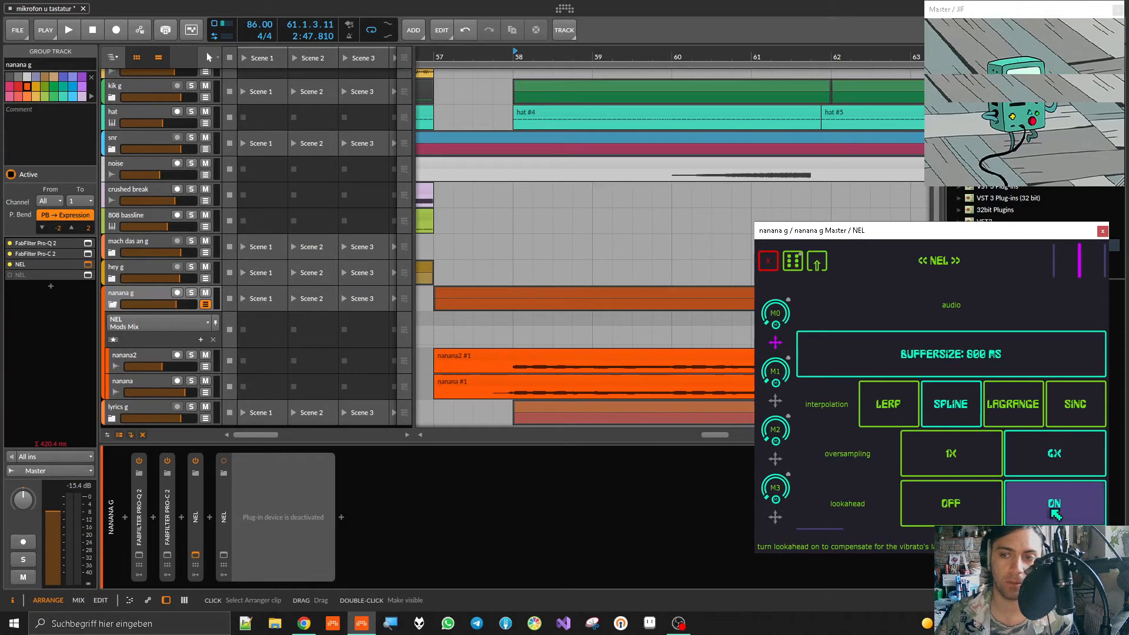
{"action": "left_click", "coordinate": [768, 261]}
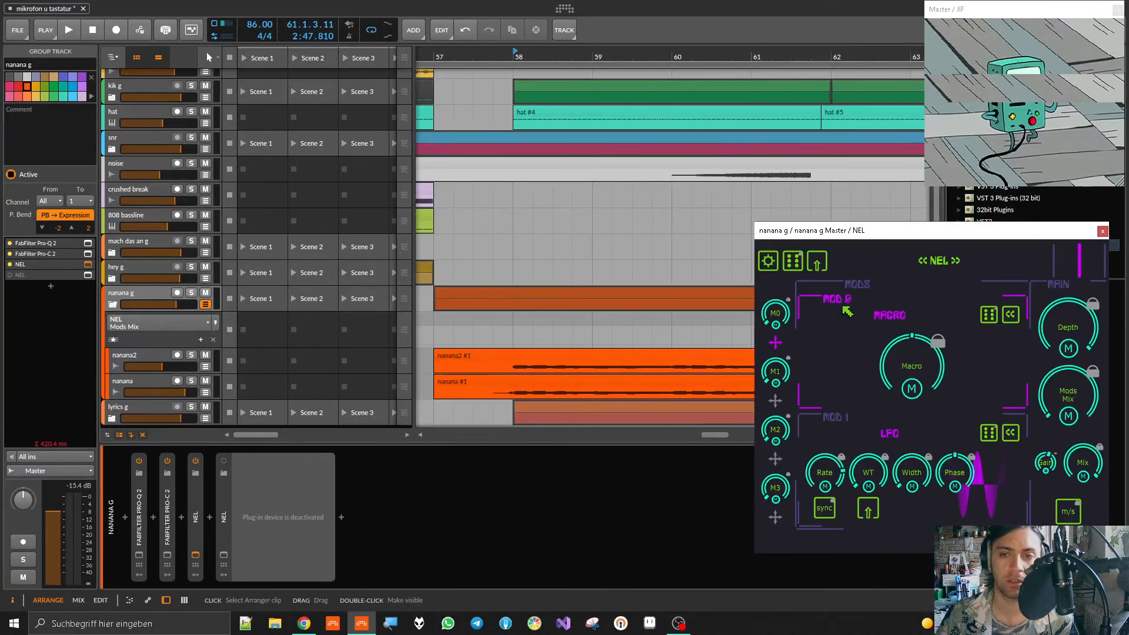
{"action": "left_click", "coordinate": [768, 261]}
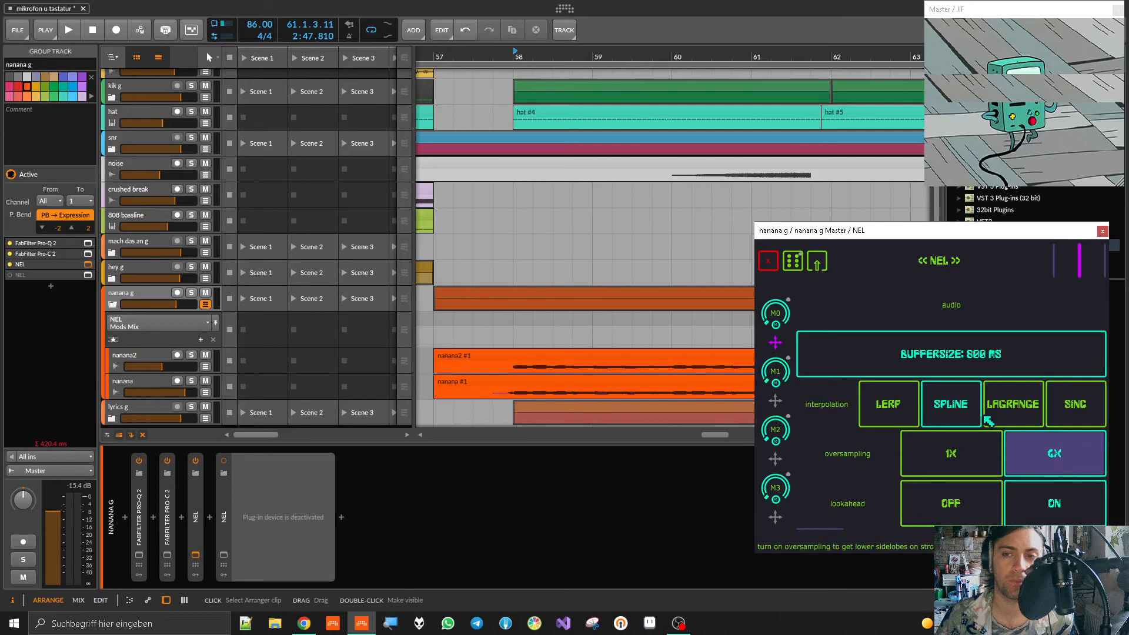
{"action": "left_click", "coordinate": [770, 263]}
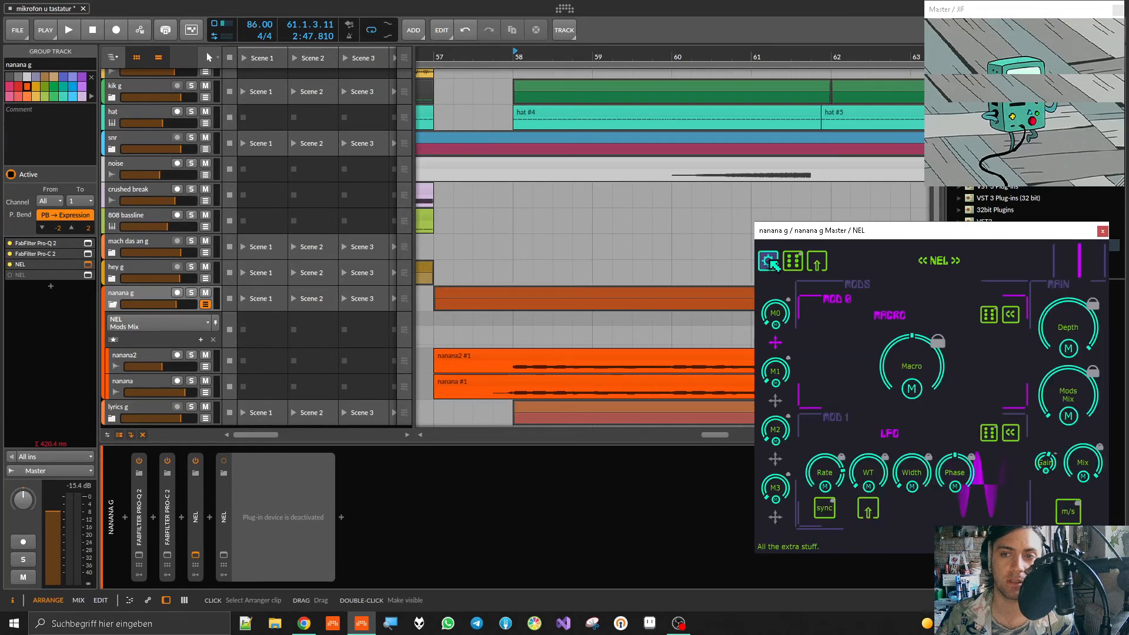
- Move the NEL window off the end of the arrangement and delete the deactivated second NEL from nanana g
{"action": "left_click_drag", "start_coordinate": [780, 237], "coordinate": [97, 105]}
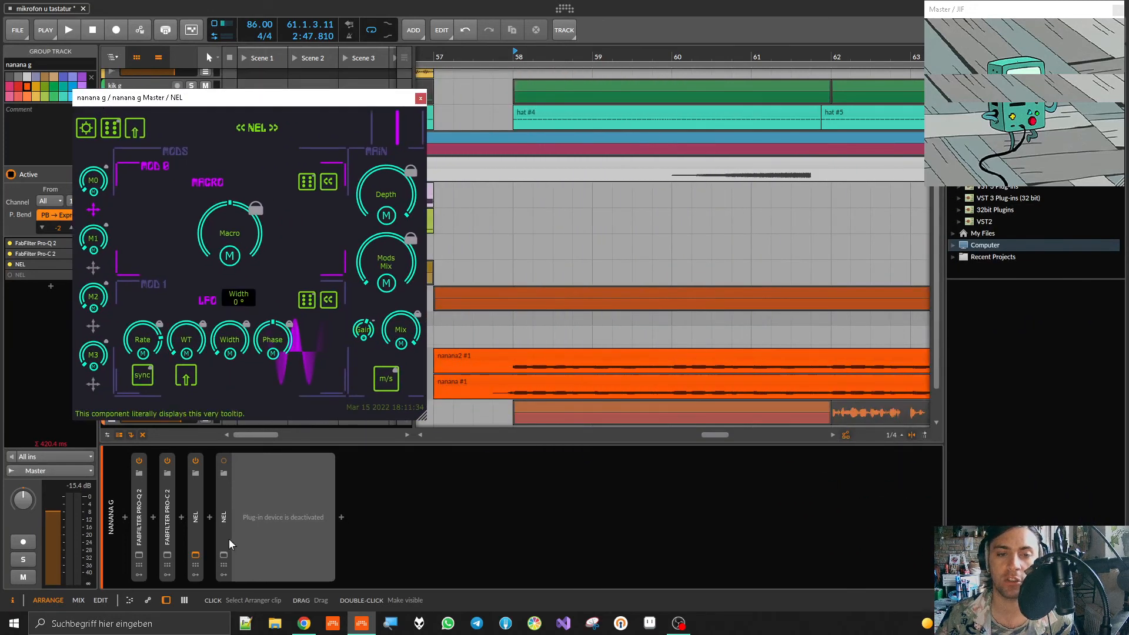
{"action": "left_click", "coordinate": [225, 517]}
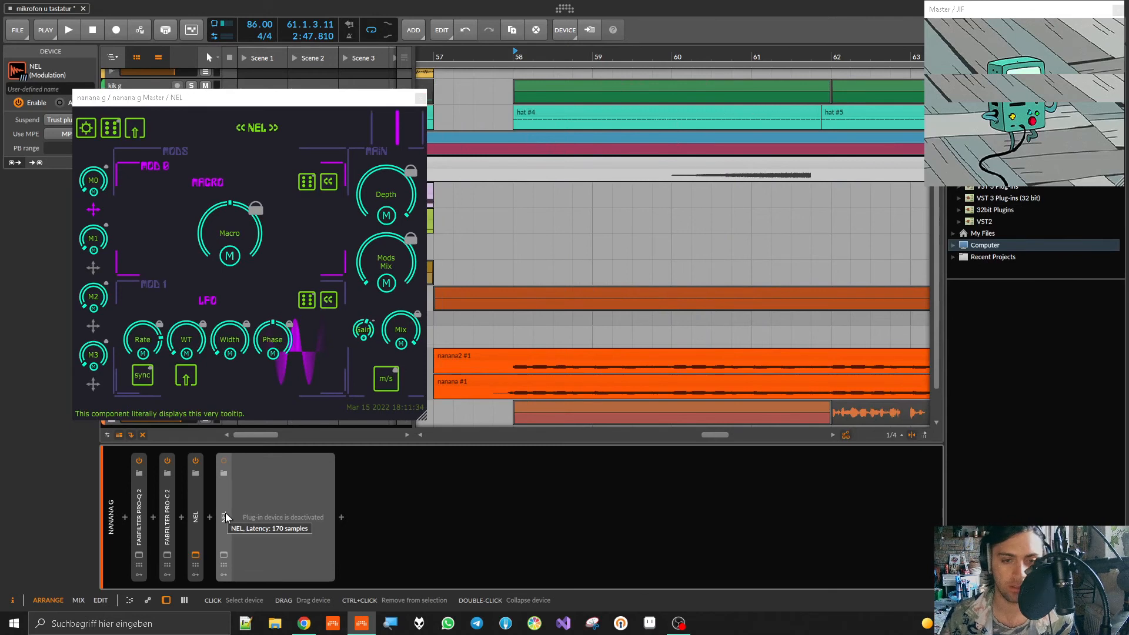
{"action": "key", "text": "Delete"}
- Play the full mix from bar 63 to the end of the nanana clips and stop
{"action": "scroll", "coordinate": [541, 281], "scroll_direction": "down", "scroll_amount": 3}
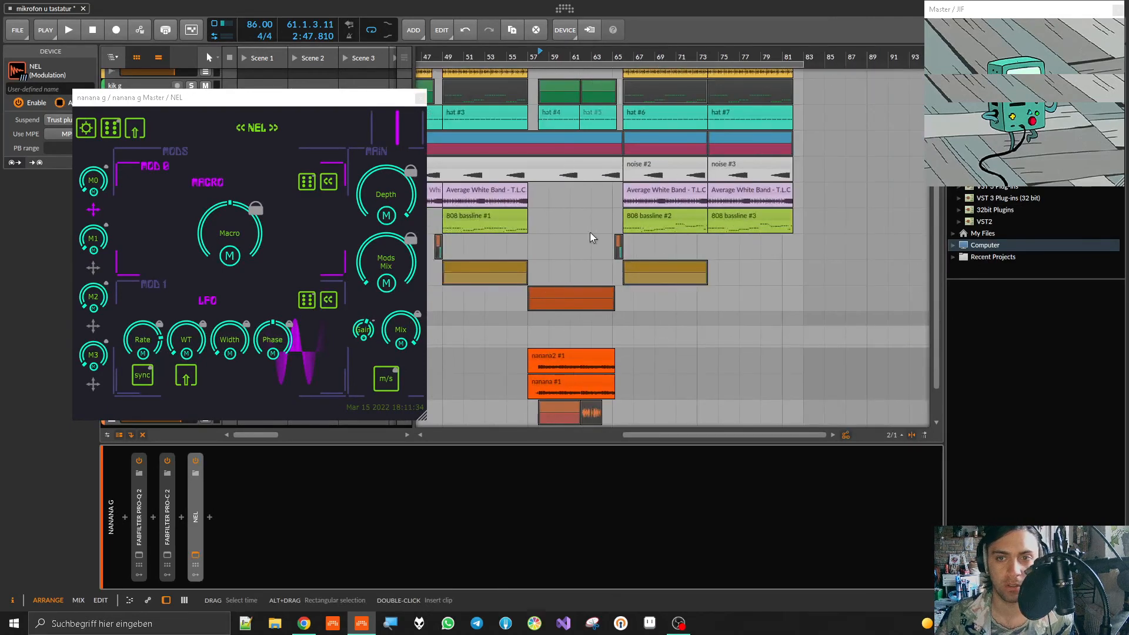
{"action": "scroll", "coordinate": [594, 175], "scroll_direction": "up", "scroll_amount": 5}
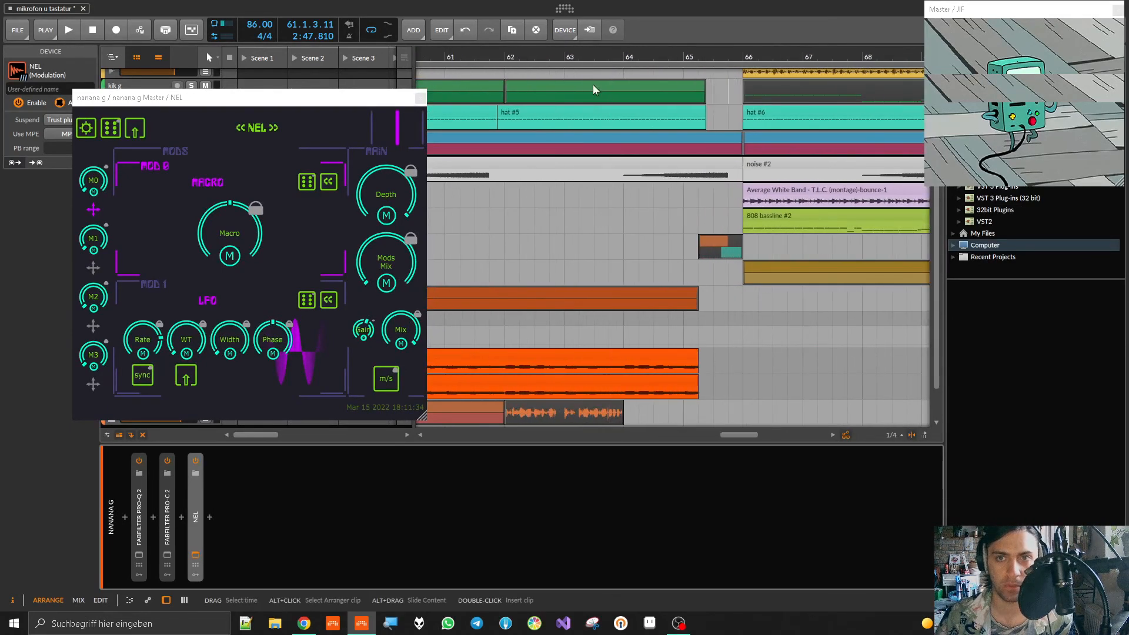
{"action": "left_click", "coordinate": [566, 53]}
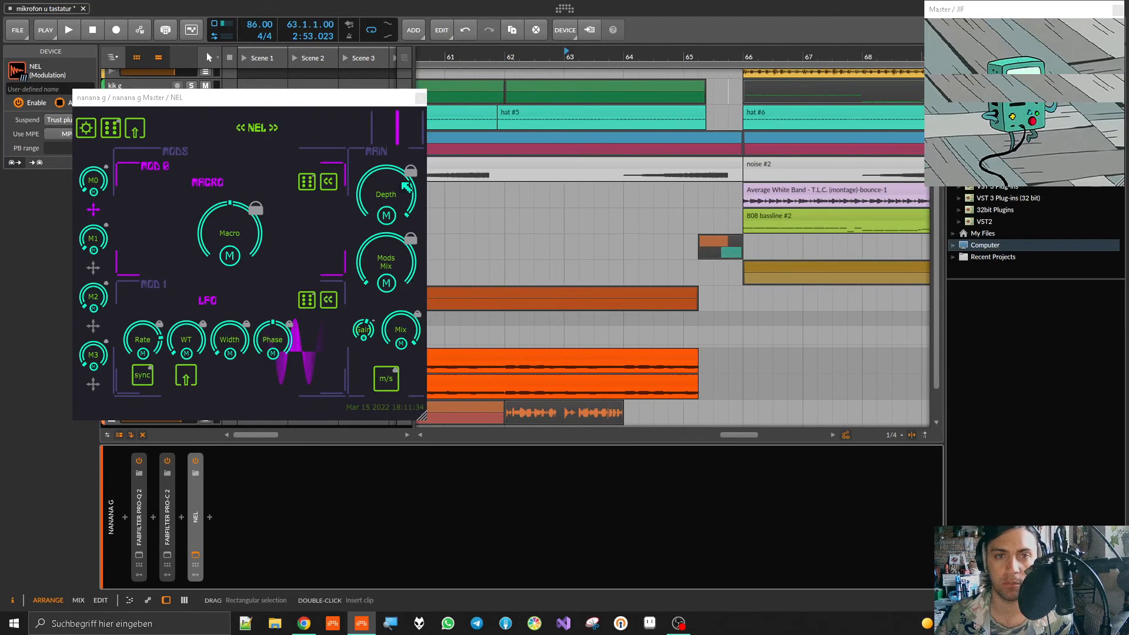
{"action": "key", "text": "space"}
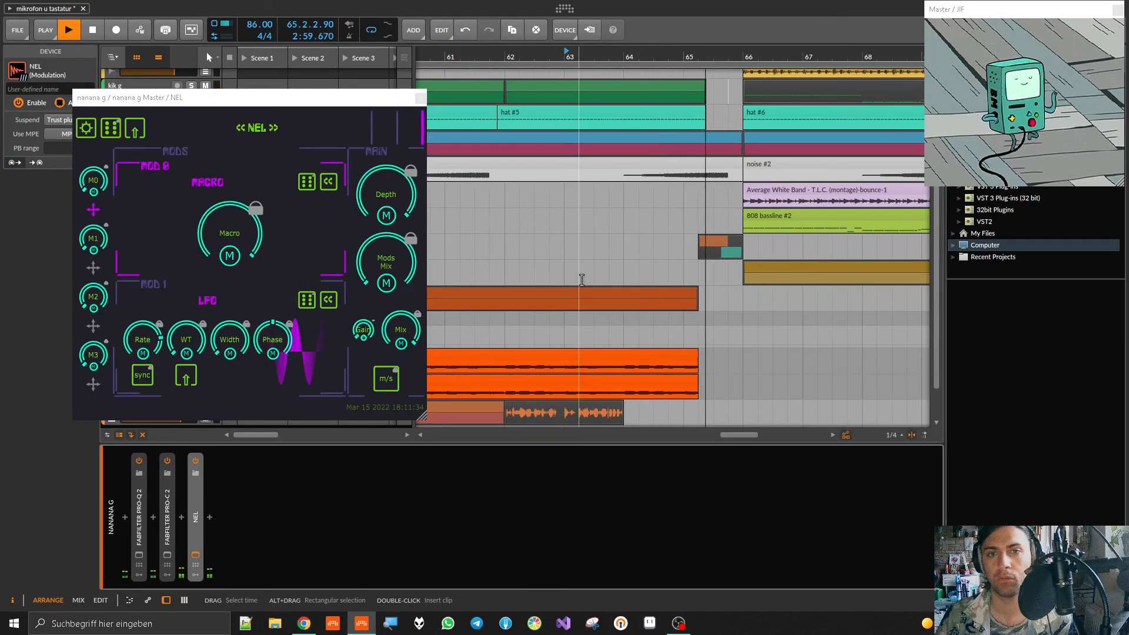
{"action": "key", "text": "space"}
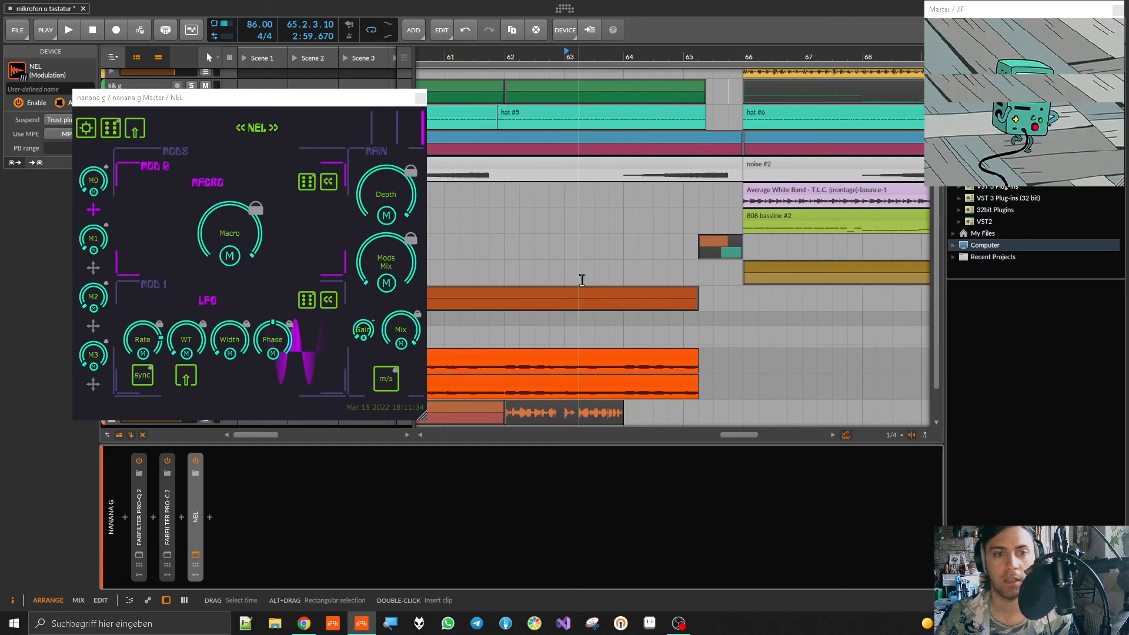